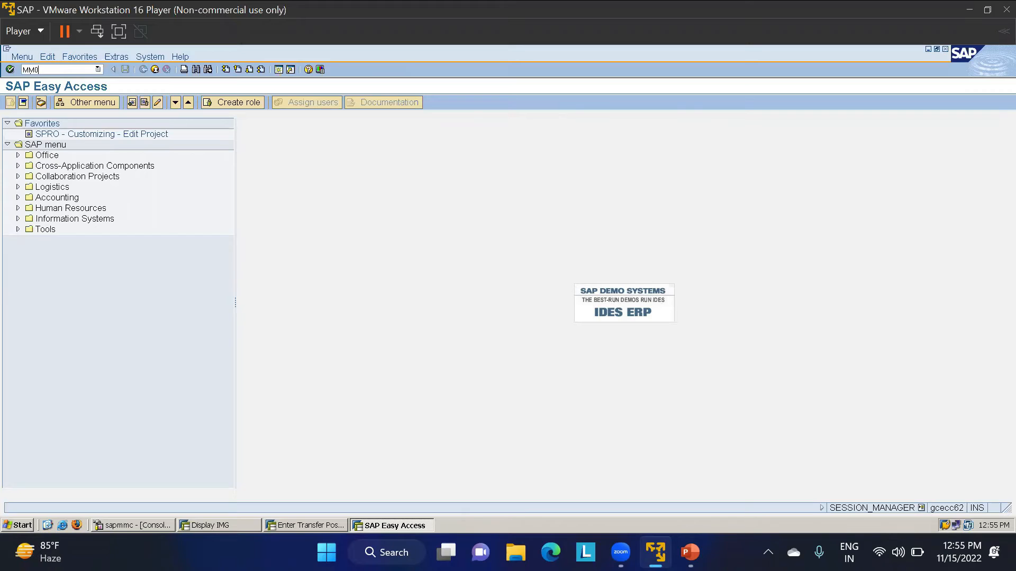
Run transaction MM03 and enter material 500000011 to reach its view selection.
key("Return")
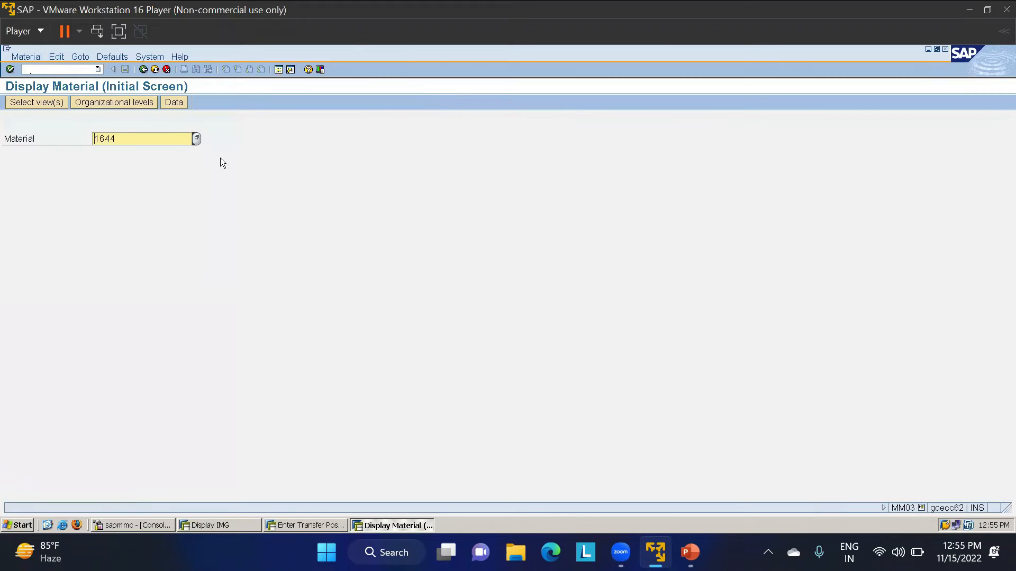
left_click_drag(121, 138, 65, 132)
key("BackSpace")
left_click(143, 183)
key("BackSpace")
key("BackSpace")
type("11")
key("Return")
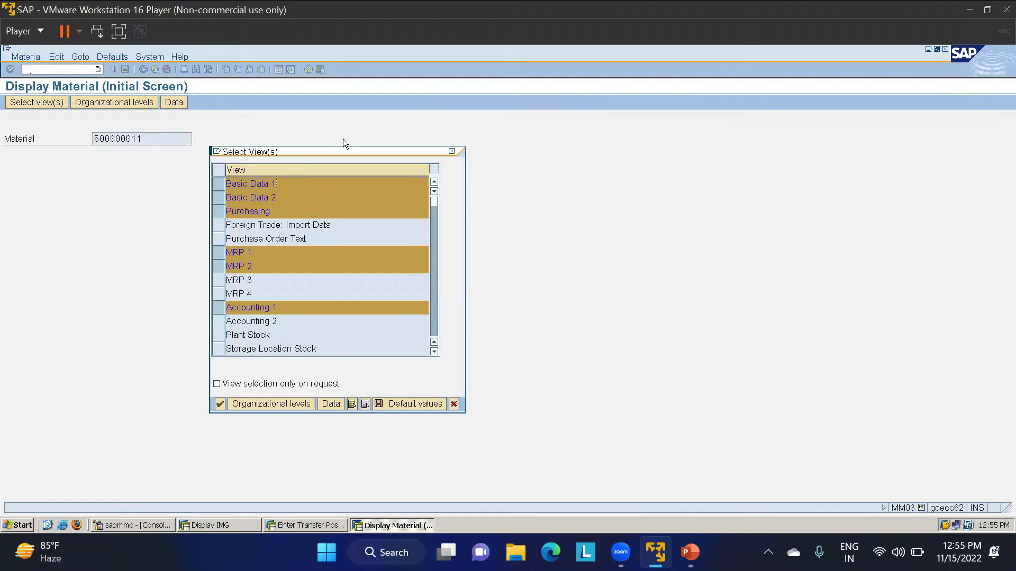
Display only the Basic Data 1, Basic Data 2 and Purchasing views for plant LT01, and check the material's description.
left_click(217, 253)
left_click(218, 266)
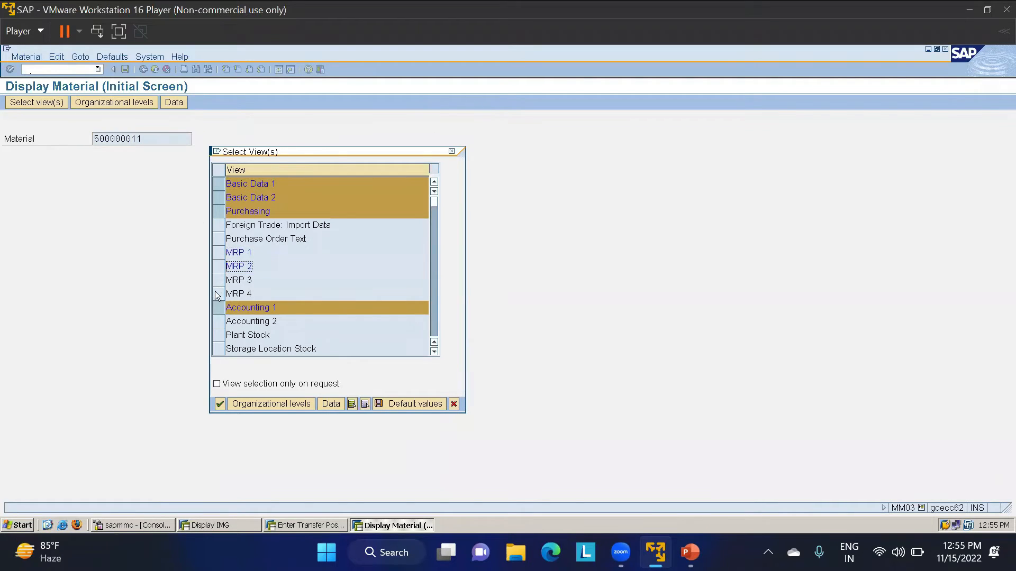
left_click(218, 307)
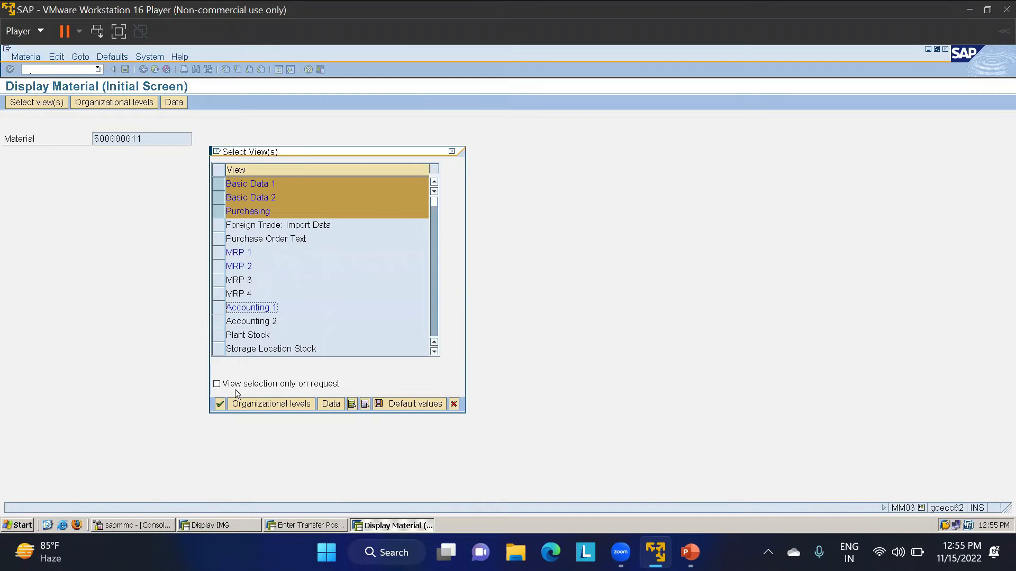
left_click(230, 404)
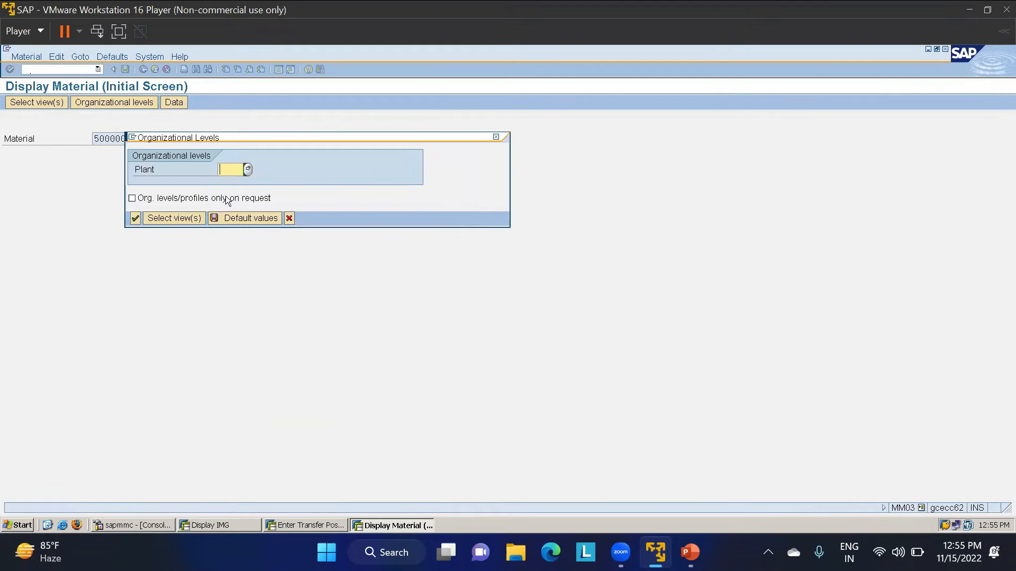
type("LT01")
key("Return")
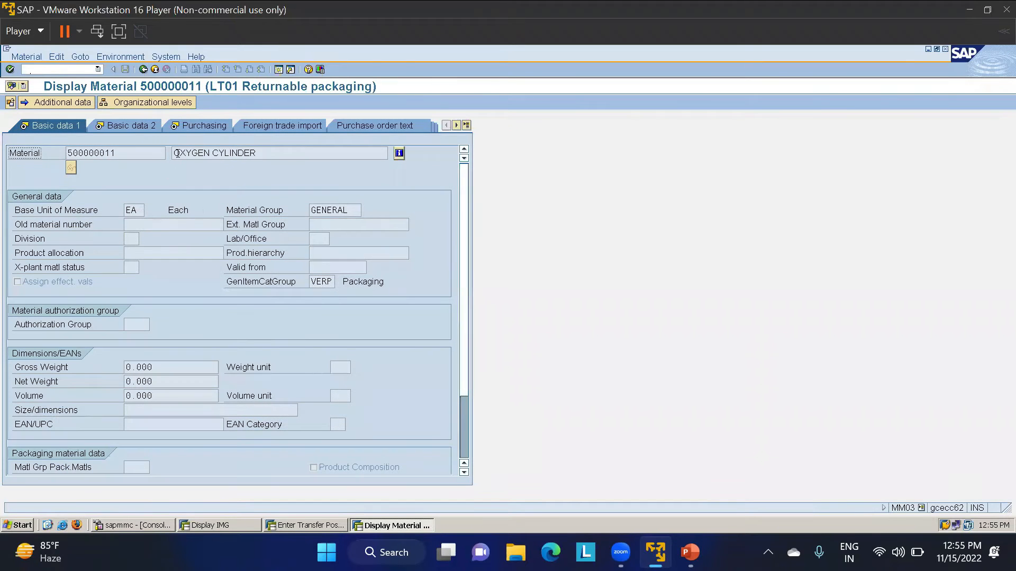
left_click_drag(260, 152, 171, 159)
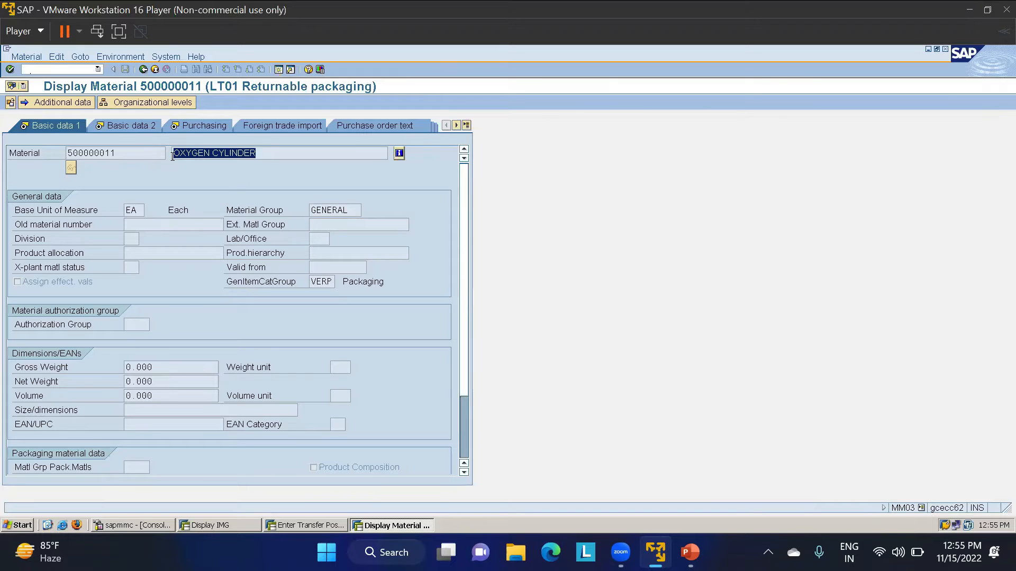
Return to the initial screen and display material 500000010.
left_click(144, 70)
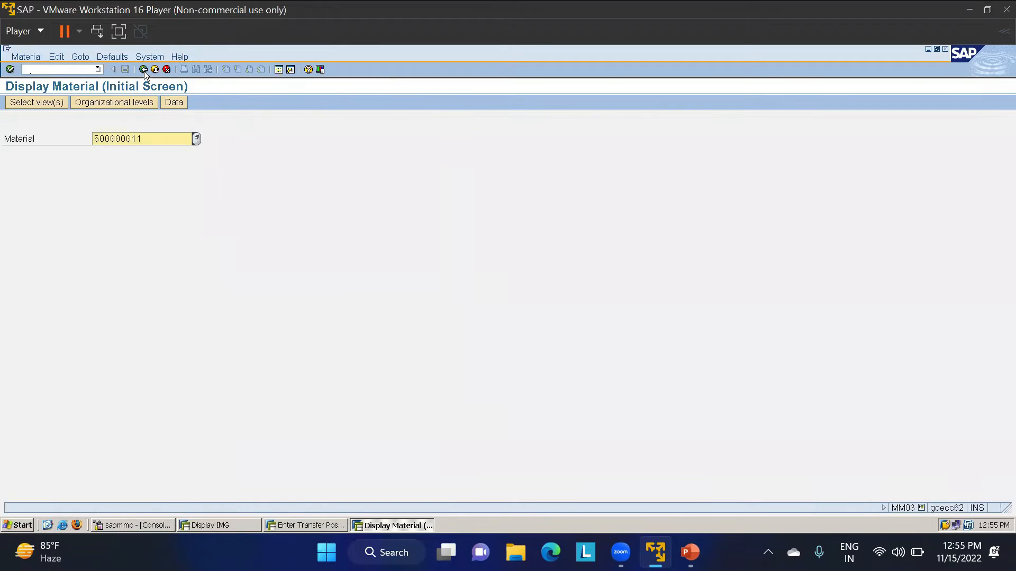
key("BackSpace")
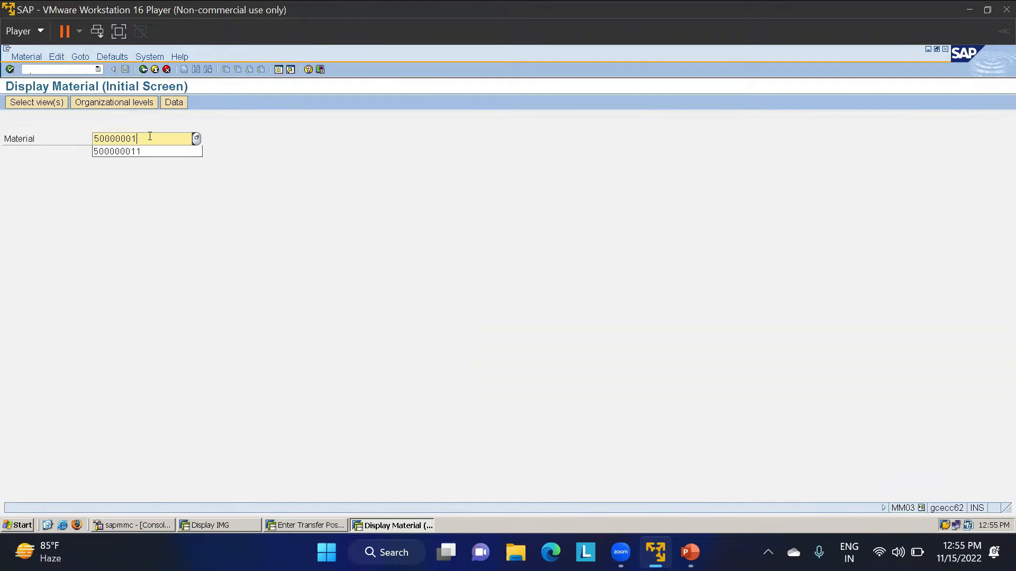
type("0")
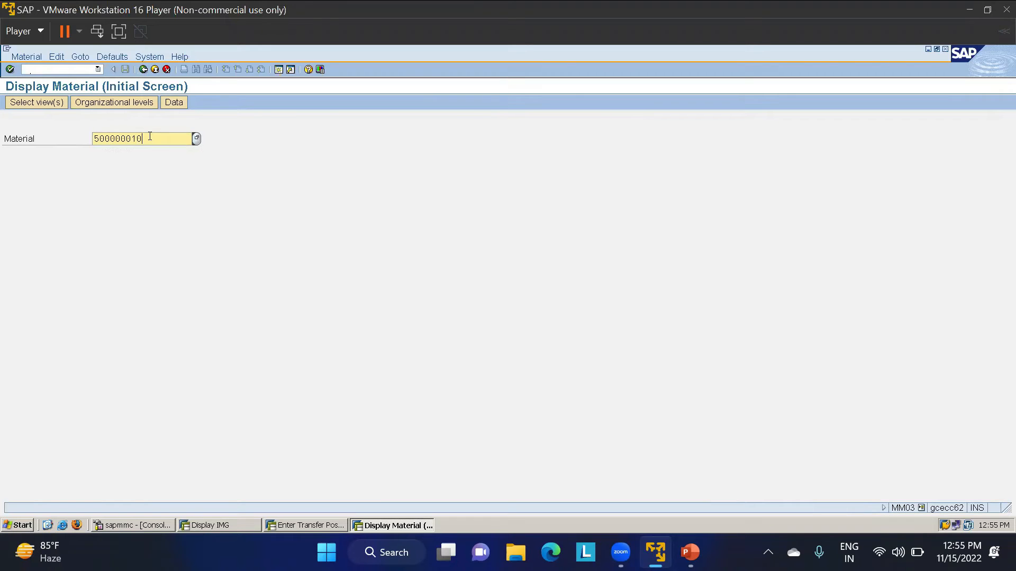
key("Return")
key("Return")
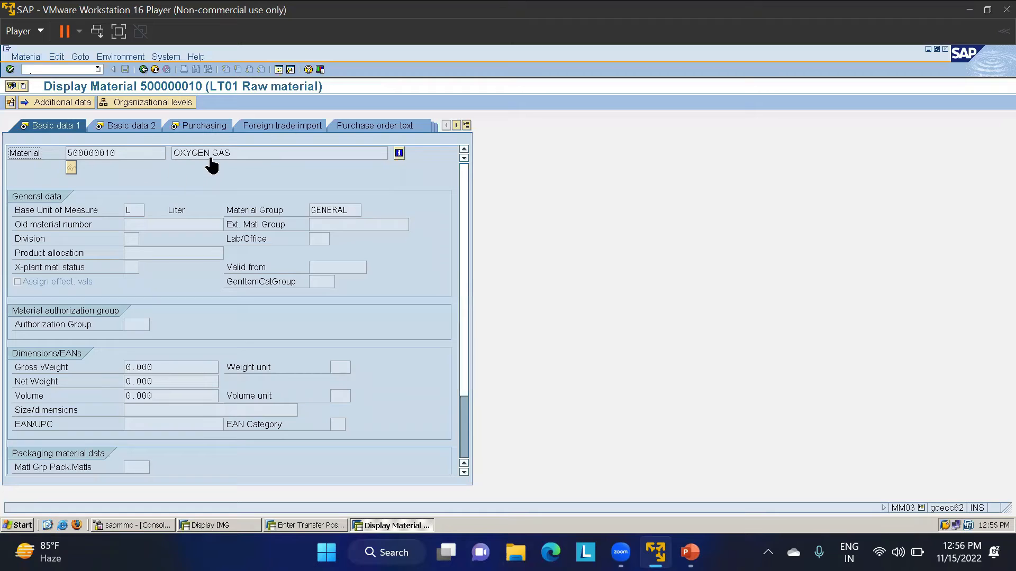
Go back to the initial screen and reopen the view selection for material 500000011.
left_click(143, 69)
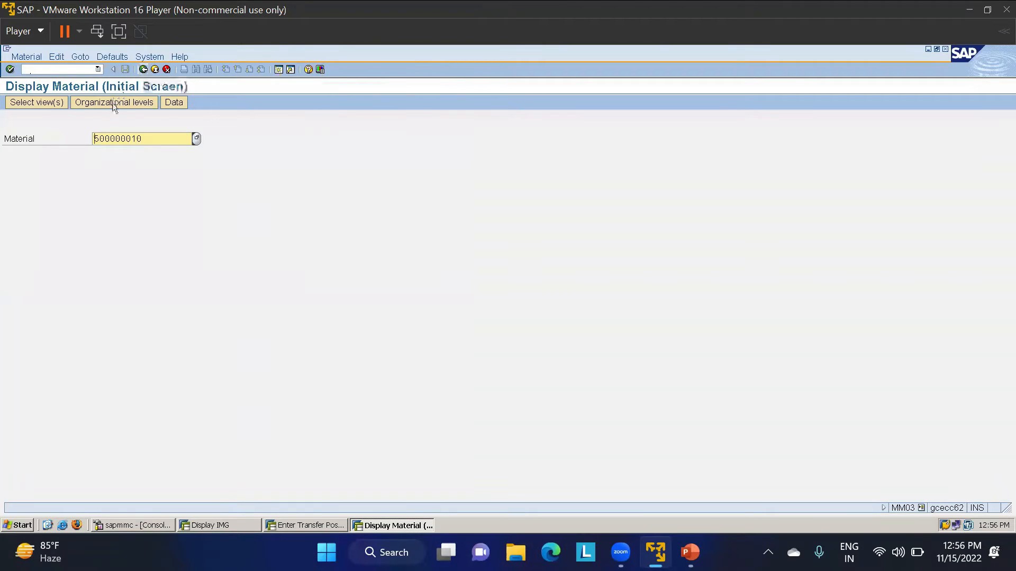
key("BackSpace")
type("1")
key("Return")
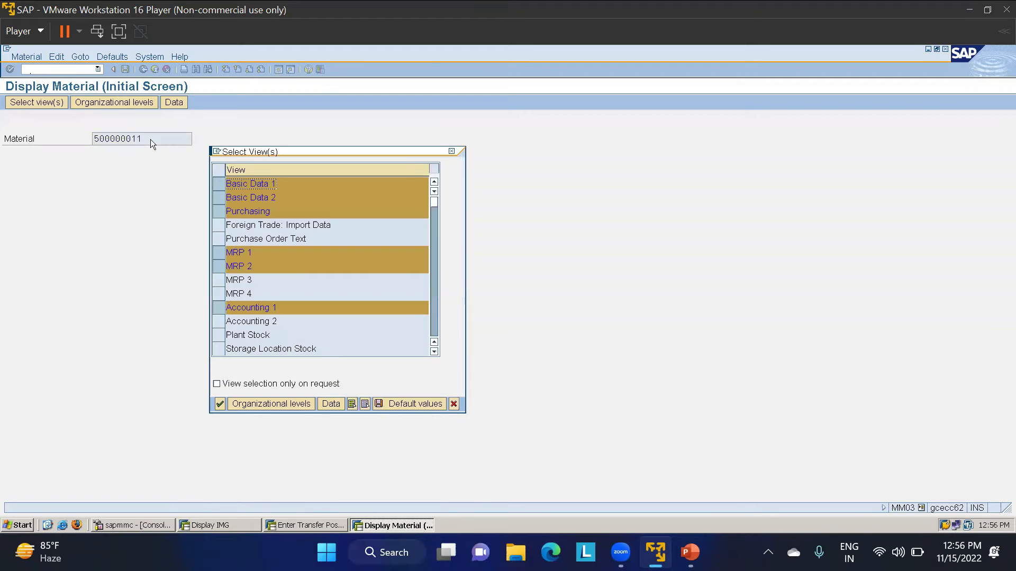
Display only the MRP 1, MRP 2, MRP 3 and Accounting 1 views for plant LT01 and its storage location.
left_click(219, 280)
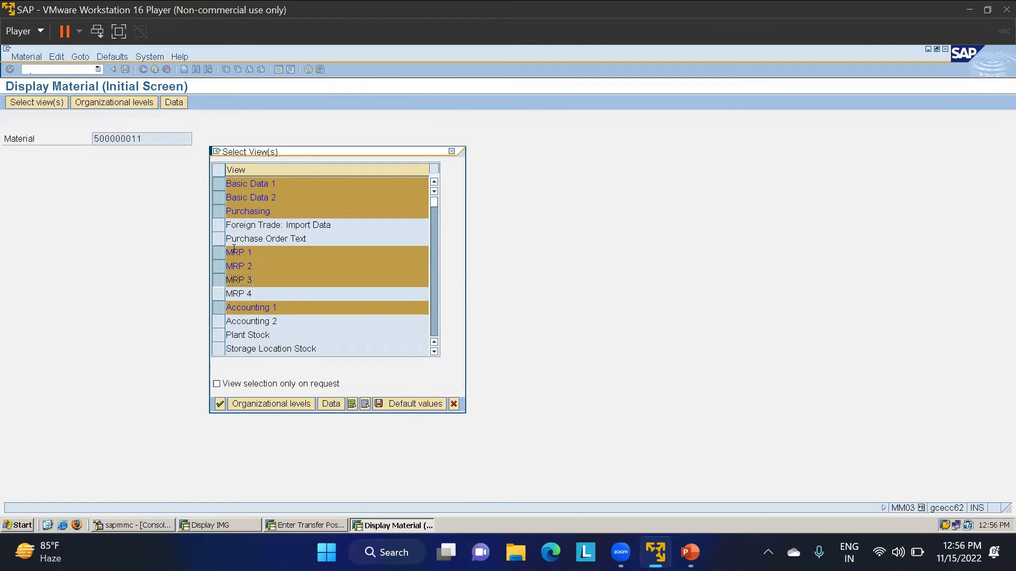
left_click(214, 212)
left_click(218, 198)
left_click(218, 184)
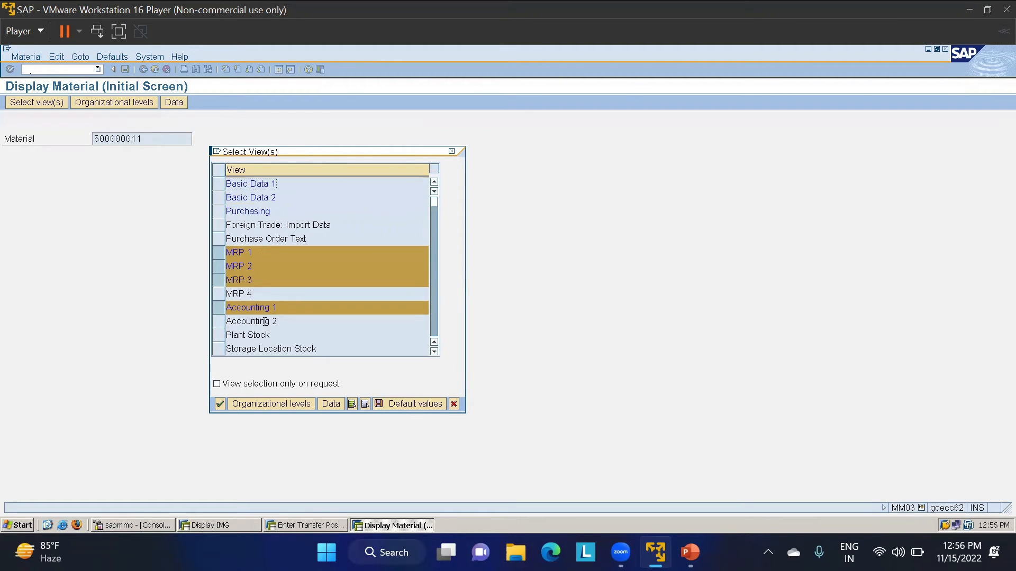
left_click(240, 404)
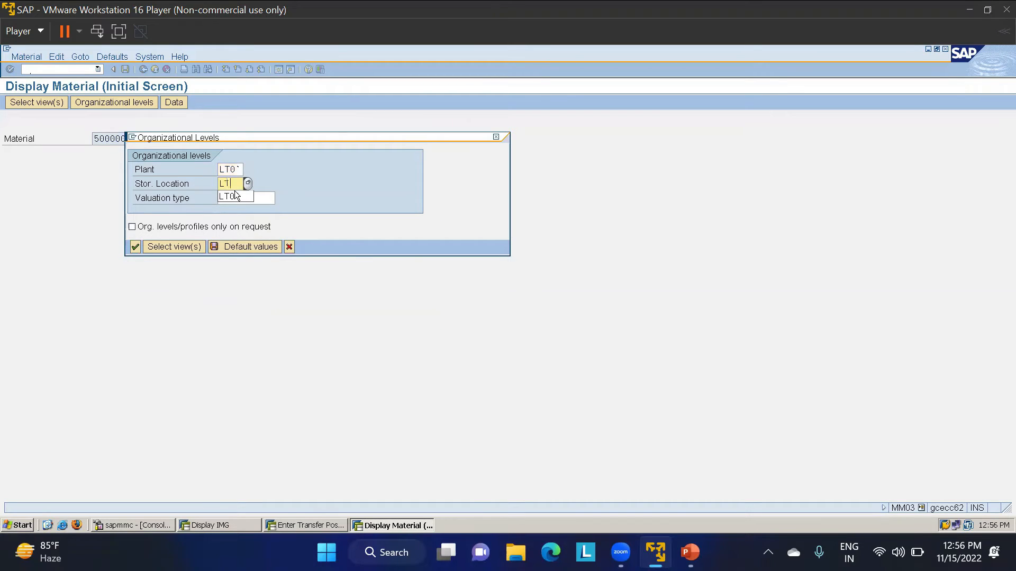
left_click(234, 195)
key("Return")
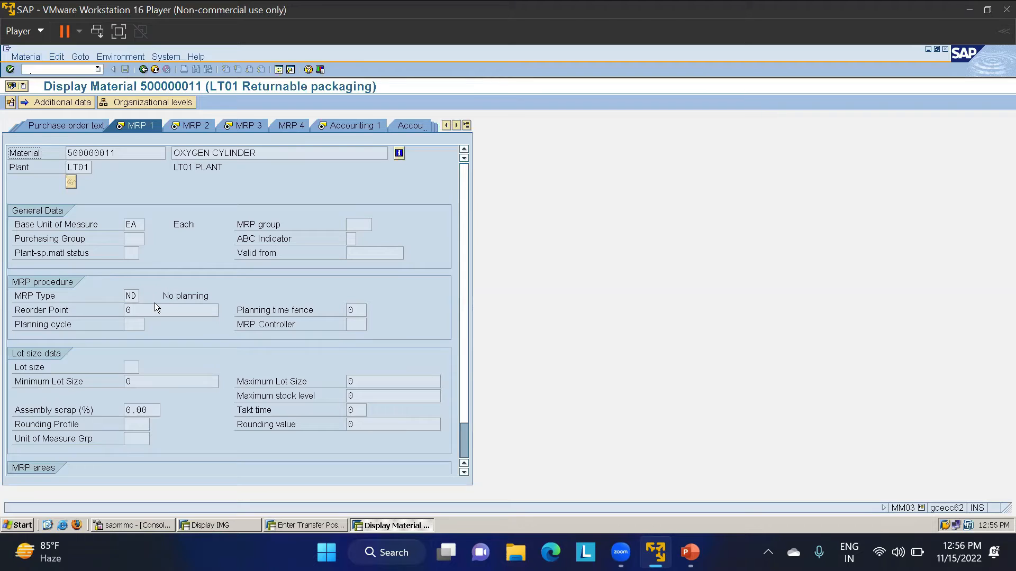
Examine the MRP type in MRP 1, the MRP 2 data and the possible availability check entries in MRP 3.
left_click_drag(161, 296, 208, 295)
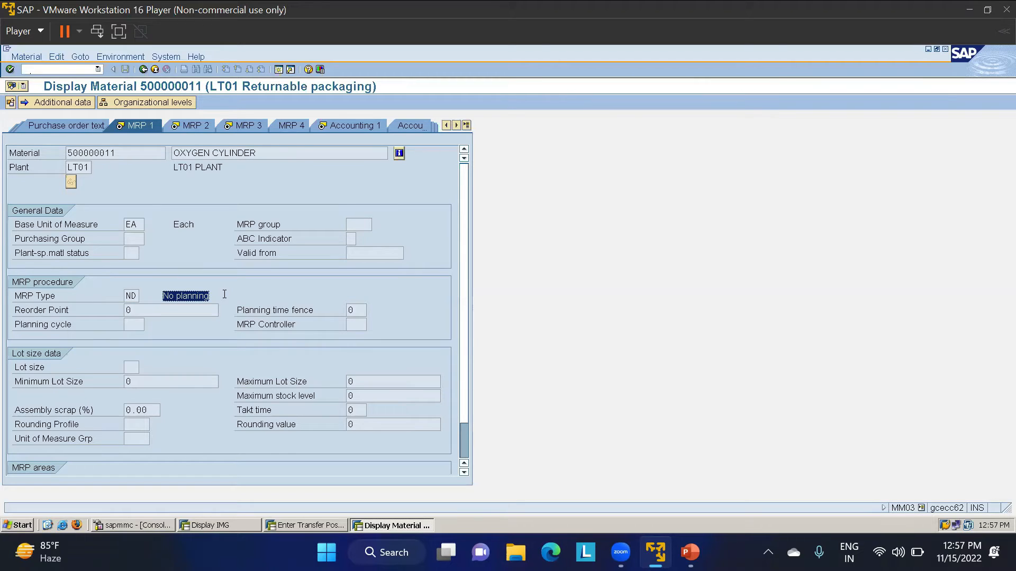
key("Return")
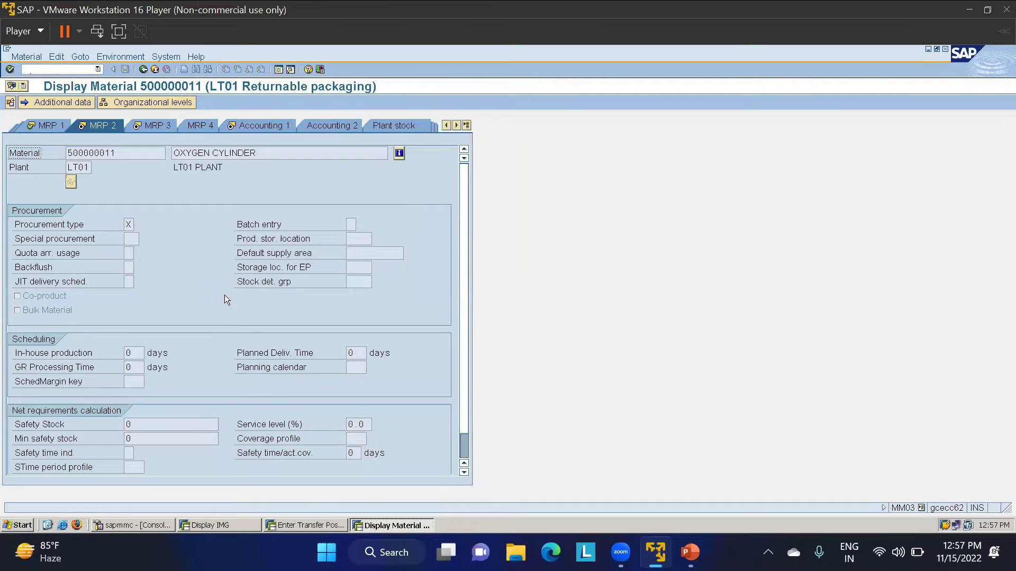
key("Return")
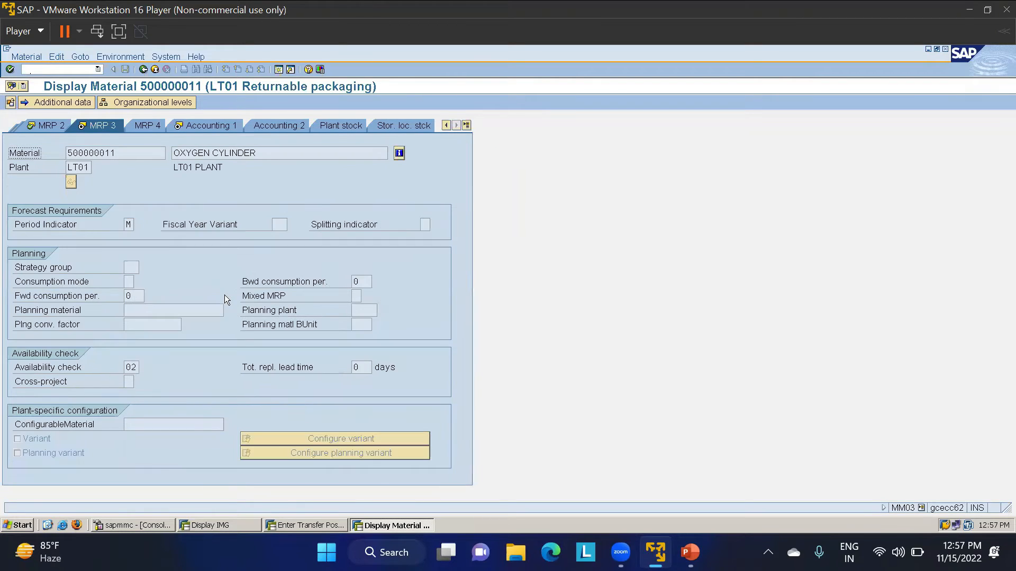
left_click(136, 369)
left_click(144, 367)
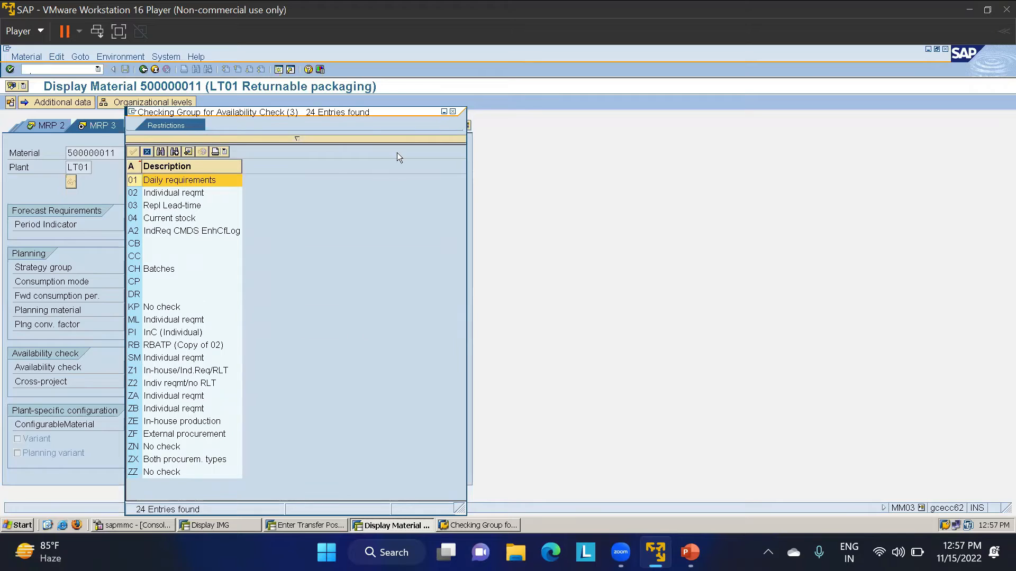
left_click(147, 153)
View the Accounting 1 data and leave the material display for the SAP Easy Access screen.
key("Return")
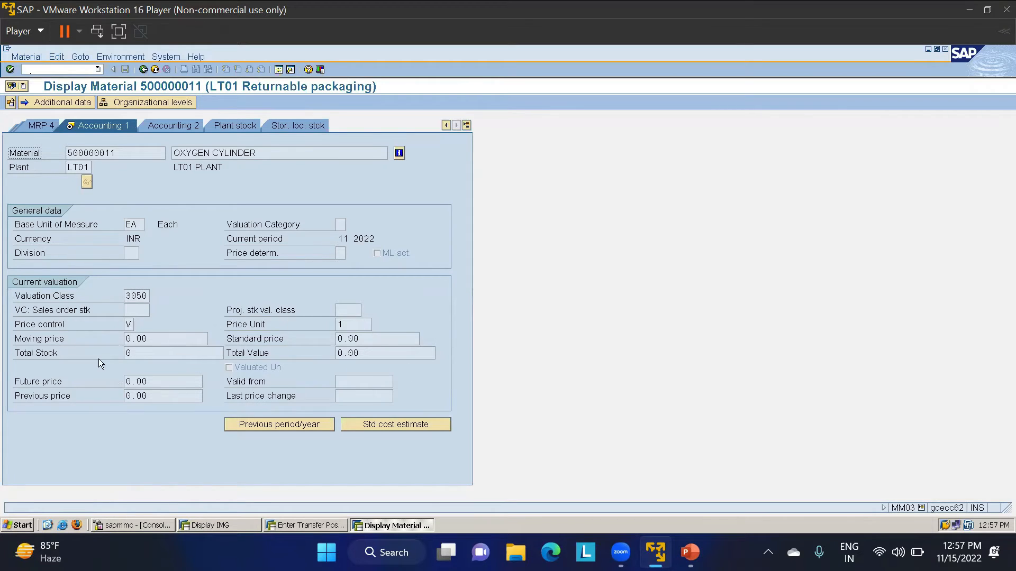
left_click(143, 70)
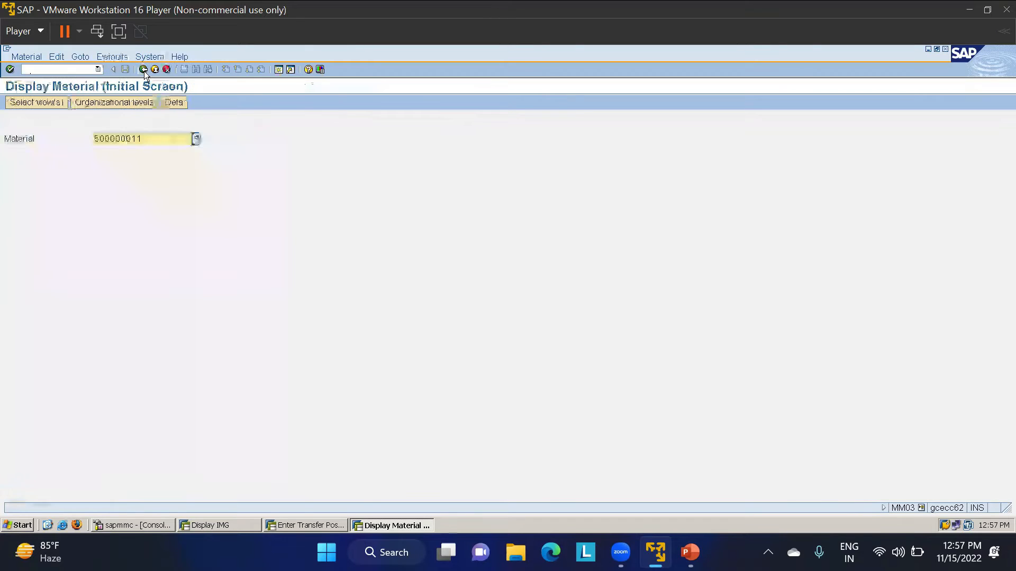
left_click(144, 70)
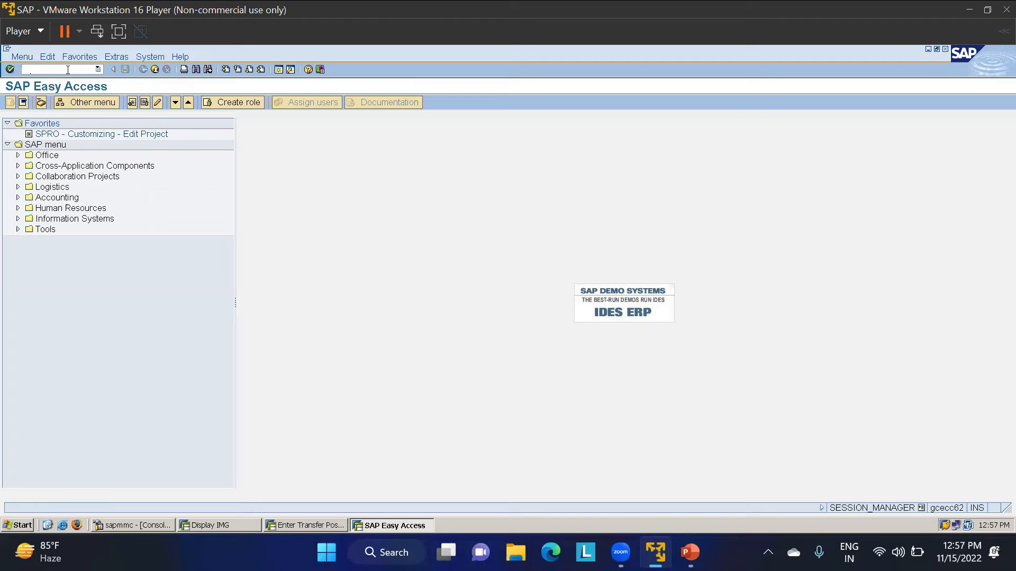
Start a standard purchase order with transaction ME21N and enter the vendor number of VA Industries.
type("me21n")
key("Return")
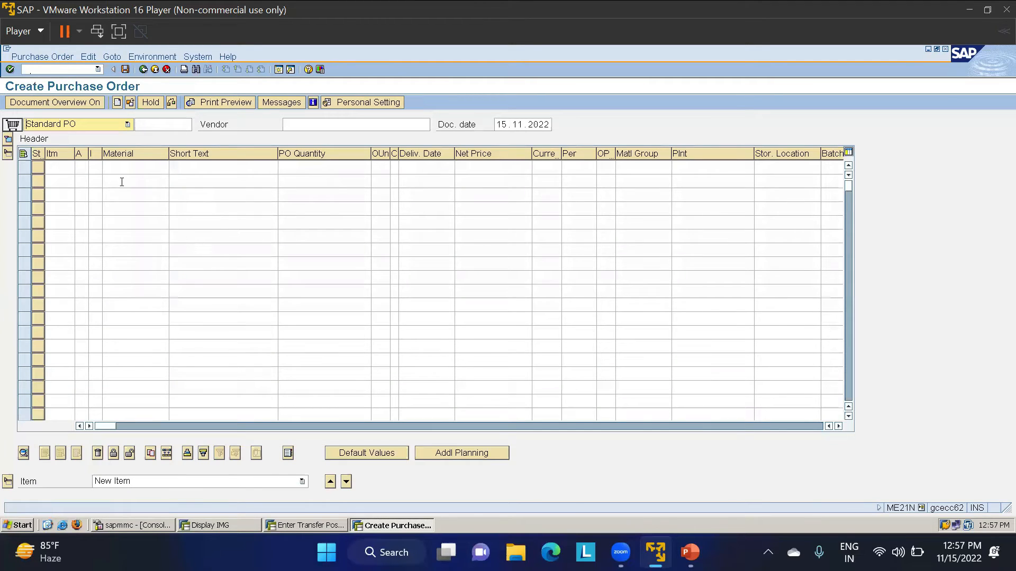
left_click(343, 130)
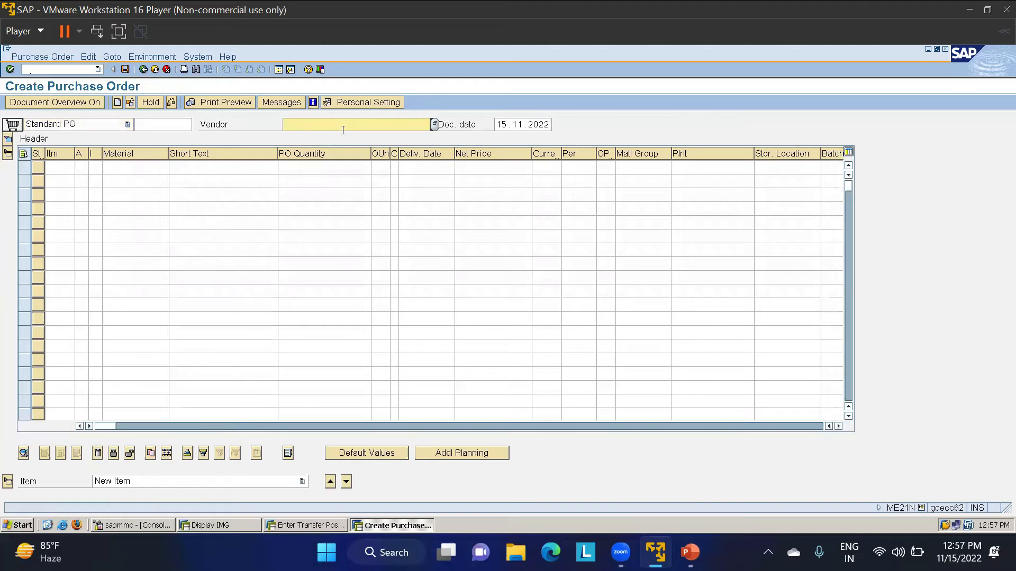
type("200075")
Set the purchase order header's organizational data to purchasing organization LT01, purchasing group 000 and company code LT01.
left_click(8, 139)
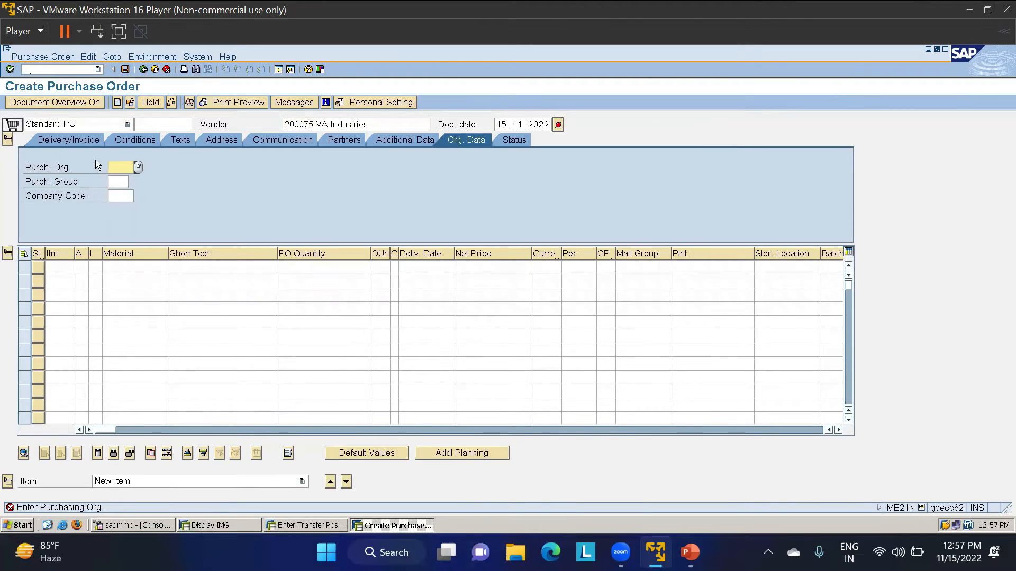
type("LT01")
key("Tab")
type("000")
key("Tab")
type("LT01")
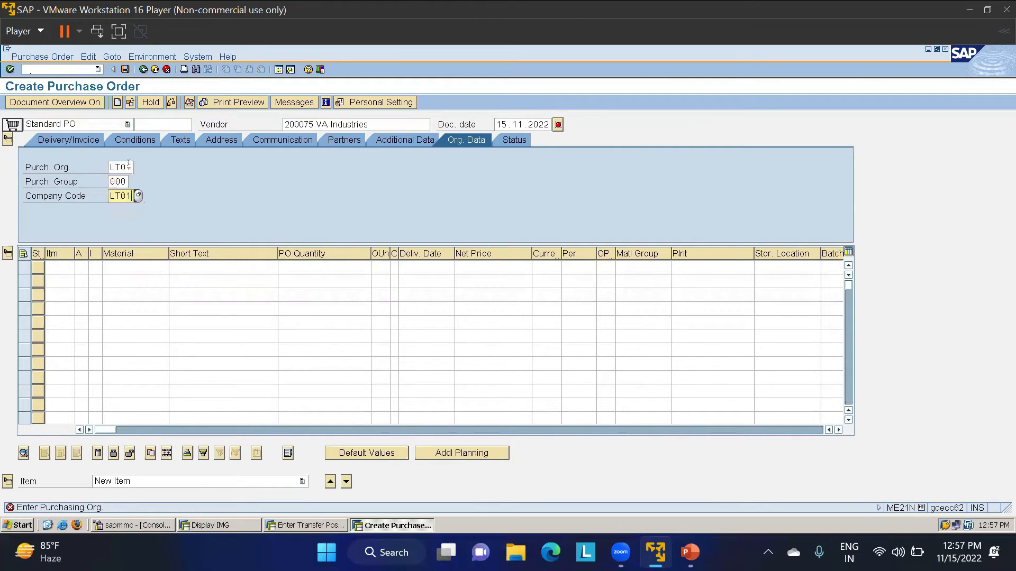
Add the first order item with material 500000010, quantity 1000, plant LT01 and storage location LT01.
left_click(135, 267)
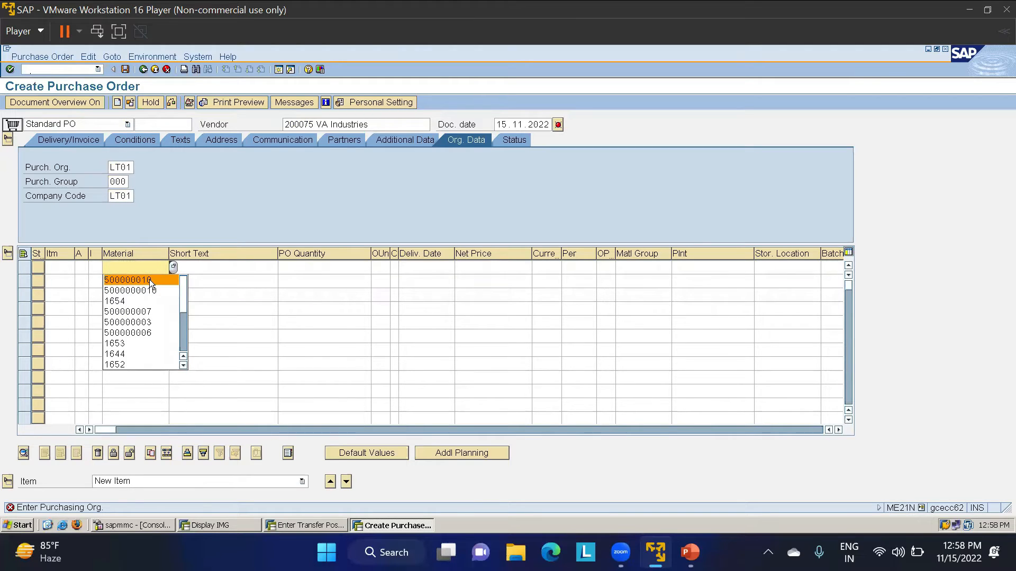
left_click(149, 280)
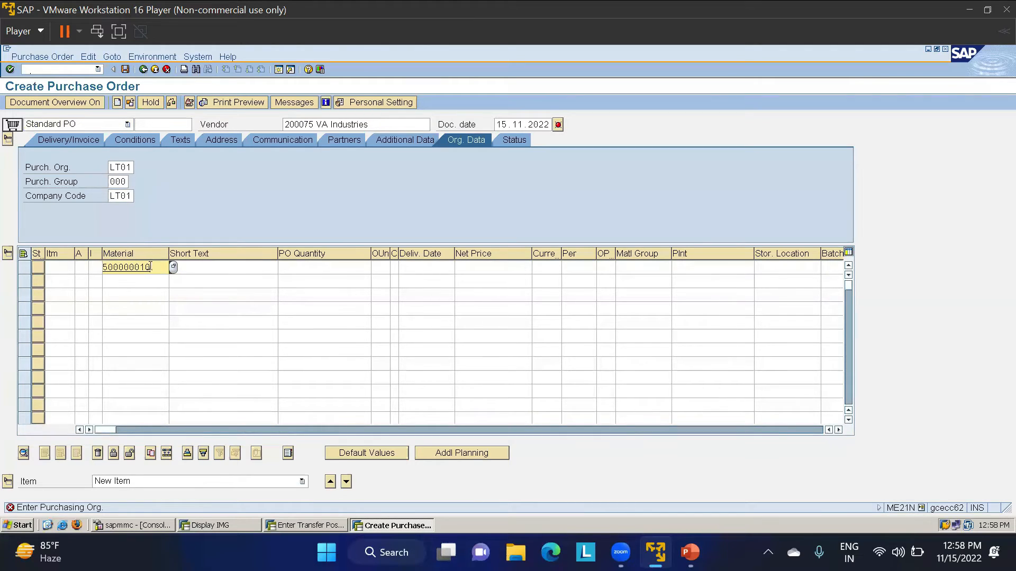
left_click(307, 266)
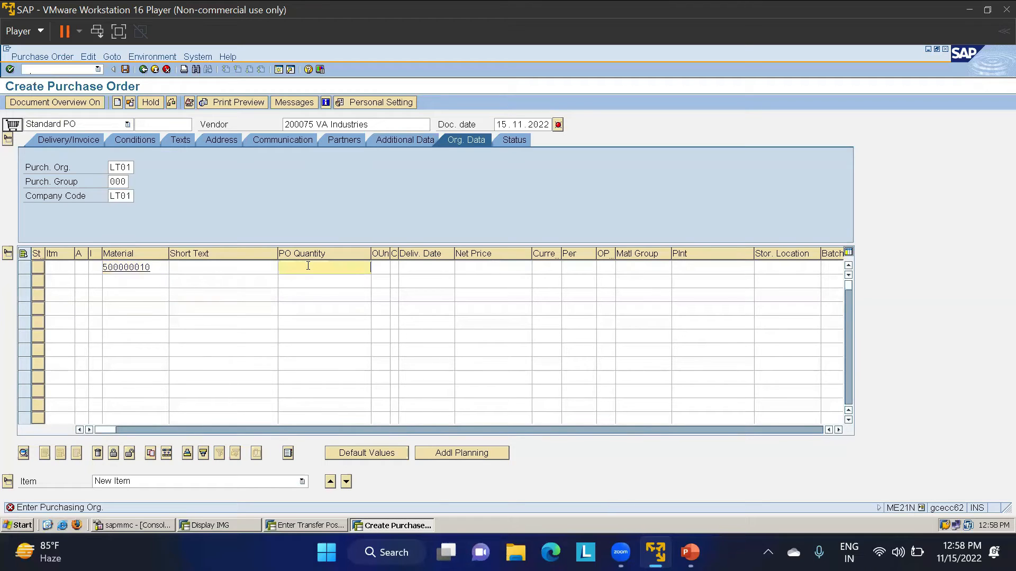
type("1000")
left_click(683, 265)
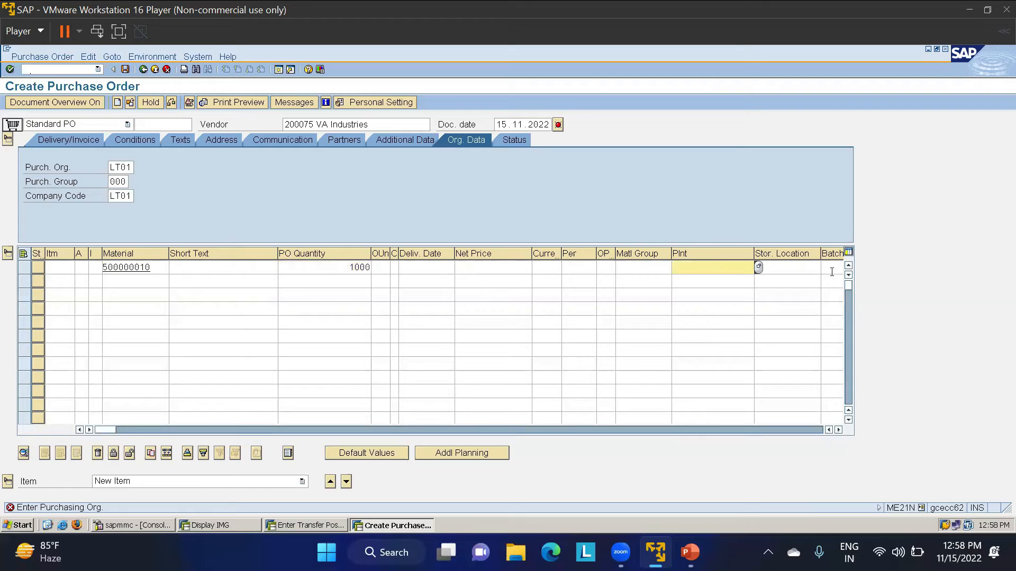
type("LT01")
key("Tab")
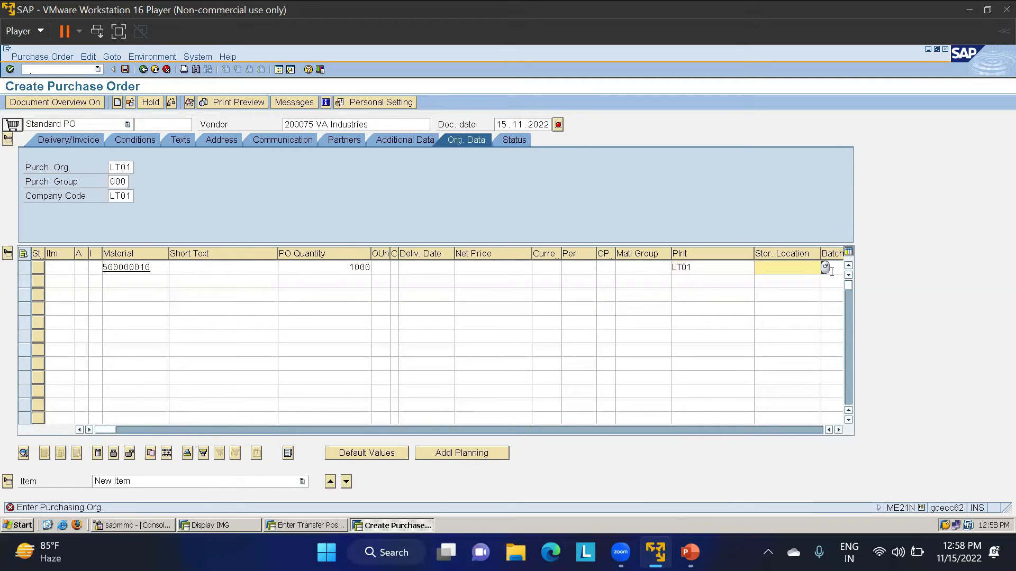
type("LT01")
key("Return")
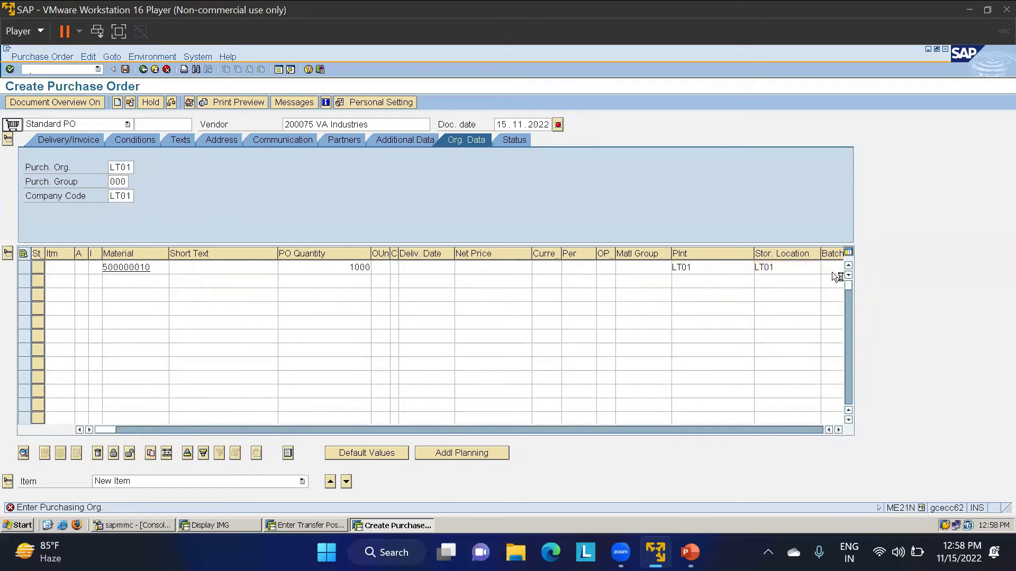
left_click_drag(339, 269, 375, 267)
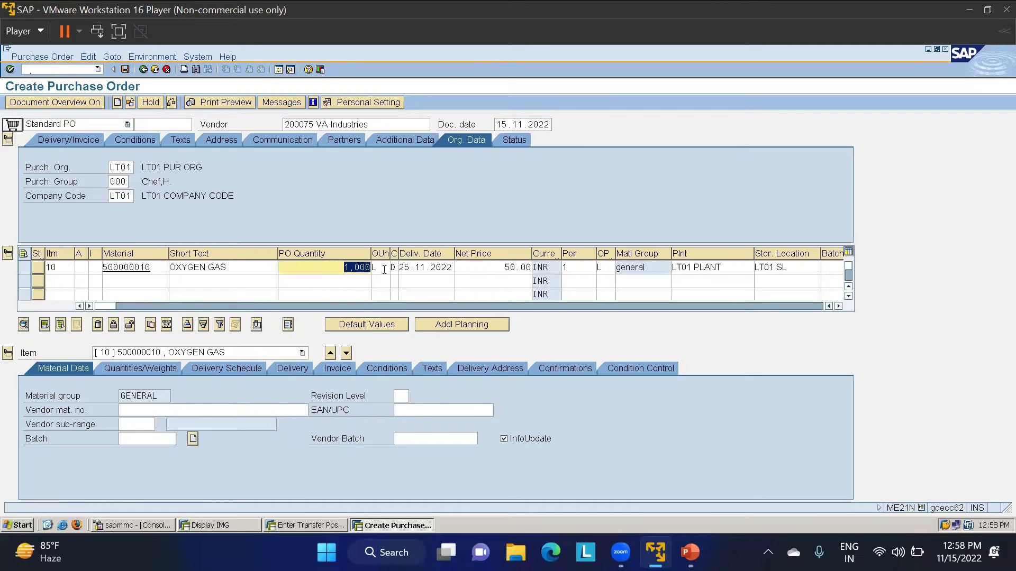
Review the oxygen gas item's net price and its pricing conditions with the net order value.
key("Tab")
left_click_drag(485, 264, 533, 268)
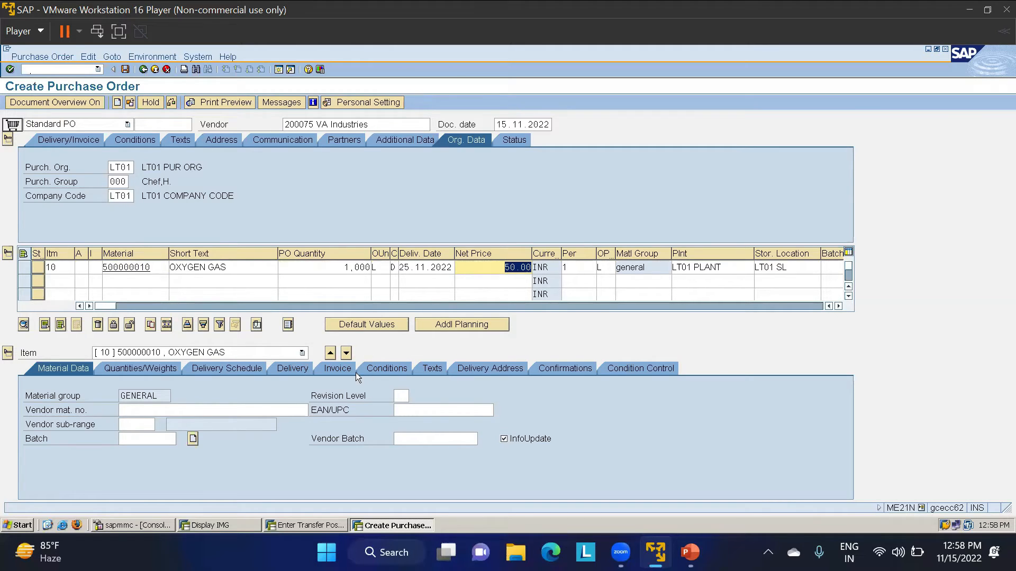
left_click(388, 369)
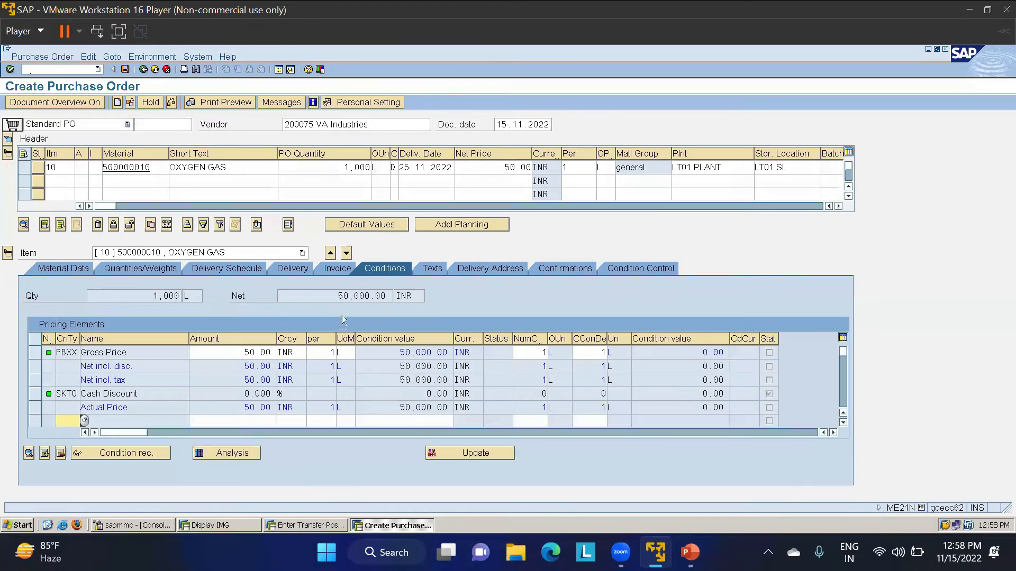
left_click_drag(331, 297, 394, 297)
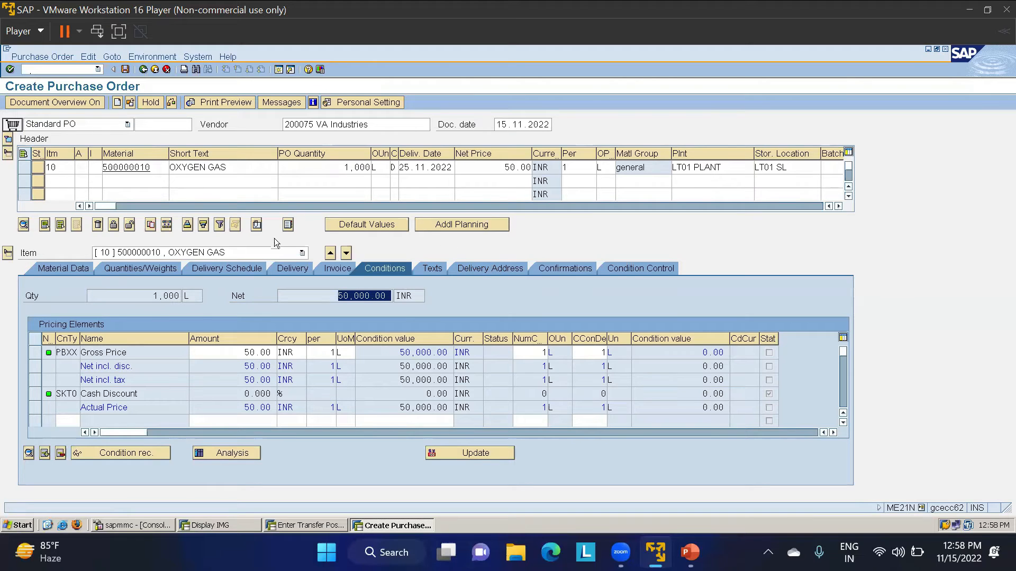
Add output type BNEU to the purchase order's messages with logical destination LP01.
left_click(275, 103)
left_click(79, 166)
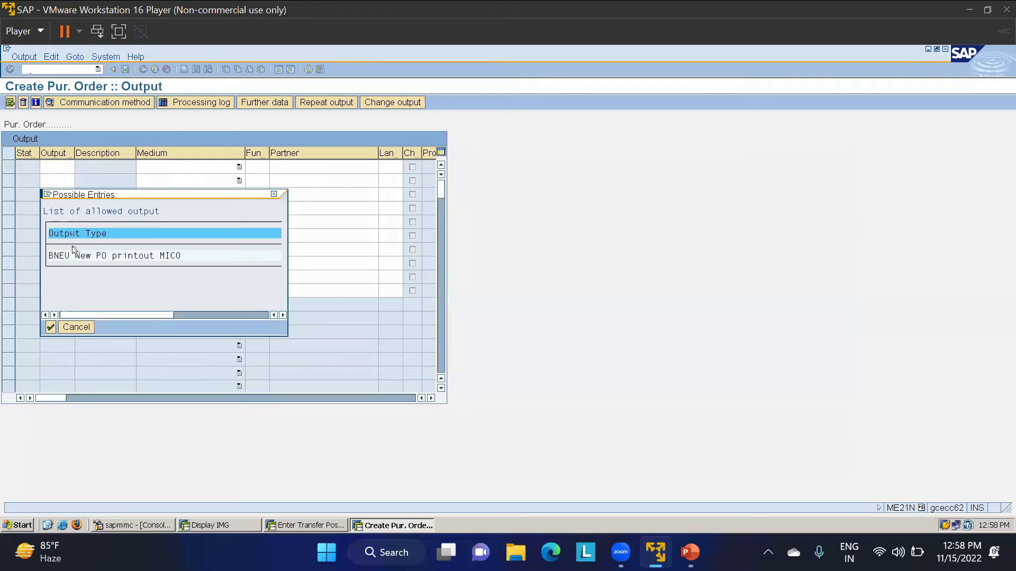
double_click(63, 258)
left_click(123, 101)
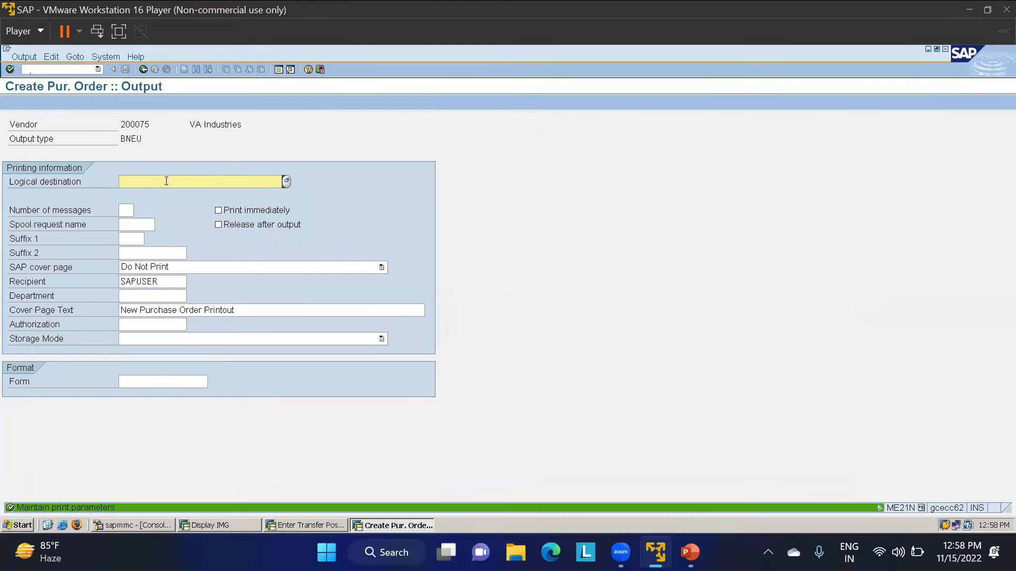
type("LP01")
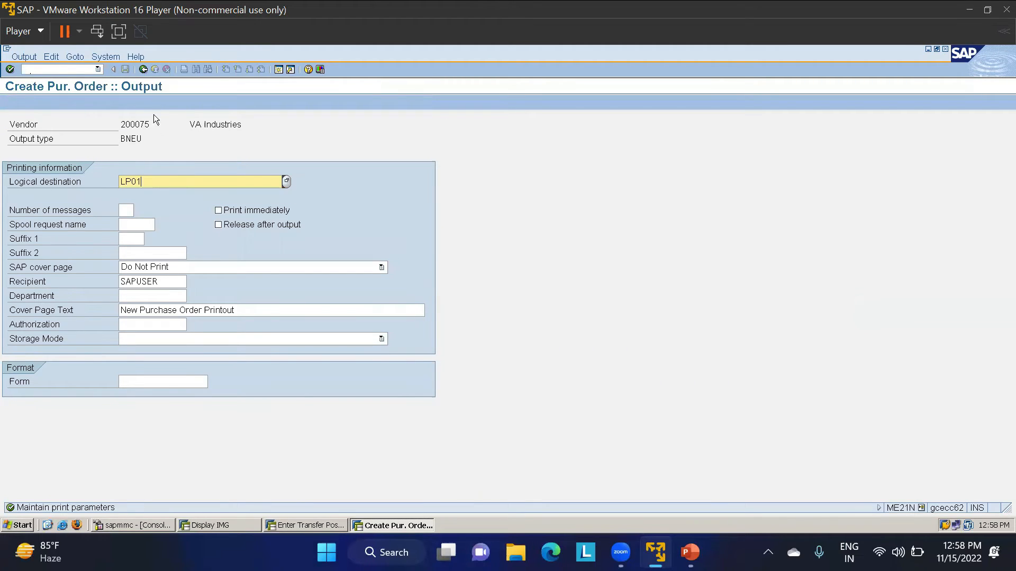
left_click(143, 69)
left_click(143, 70)
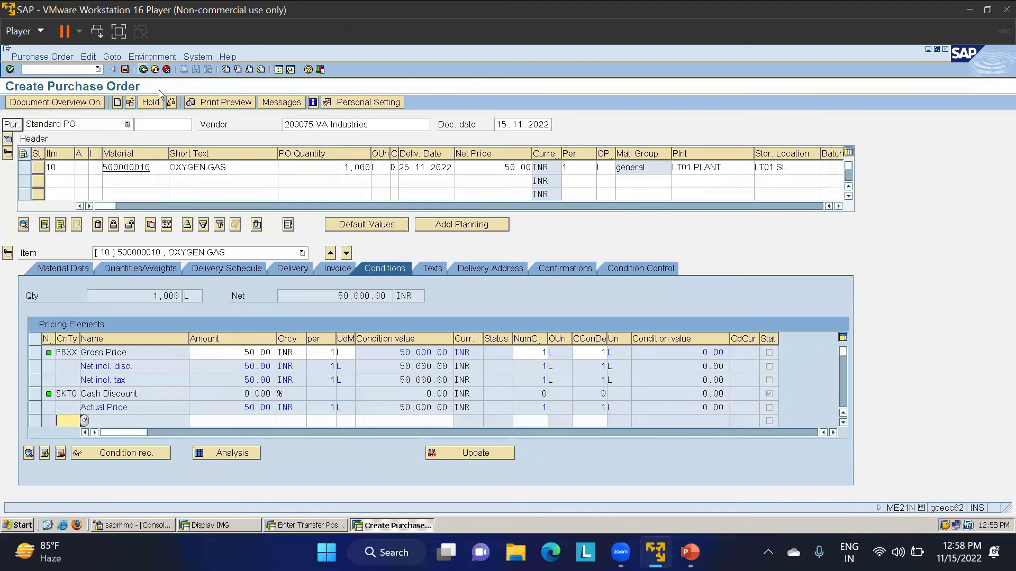
Check and save the purchase order, and copy its number from the message details.
left_click(171, 102)
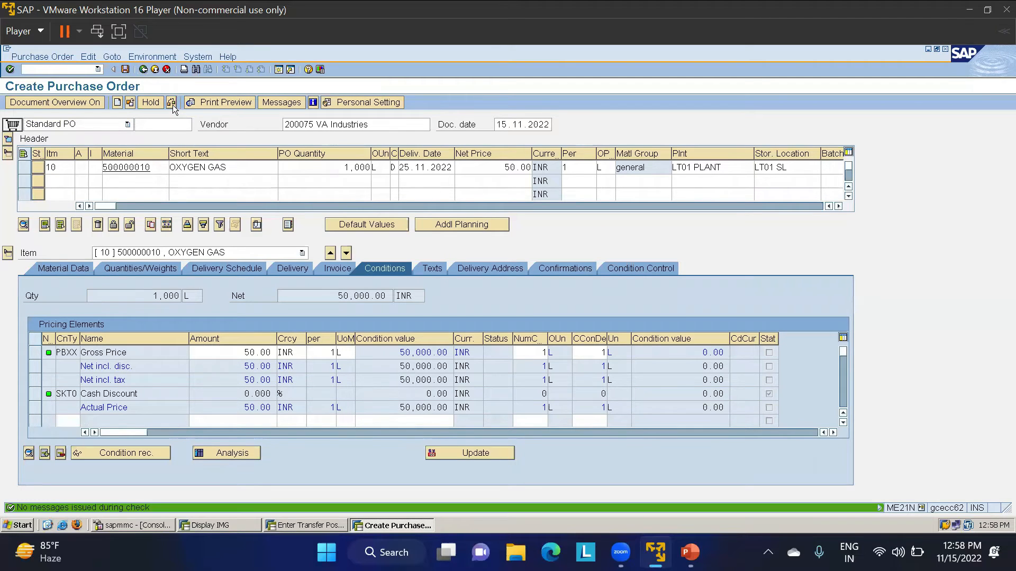
left_click(125, 69)
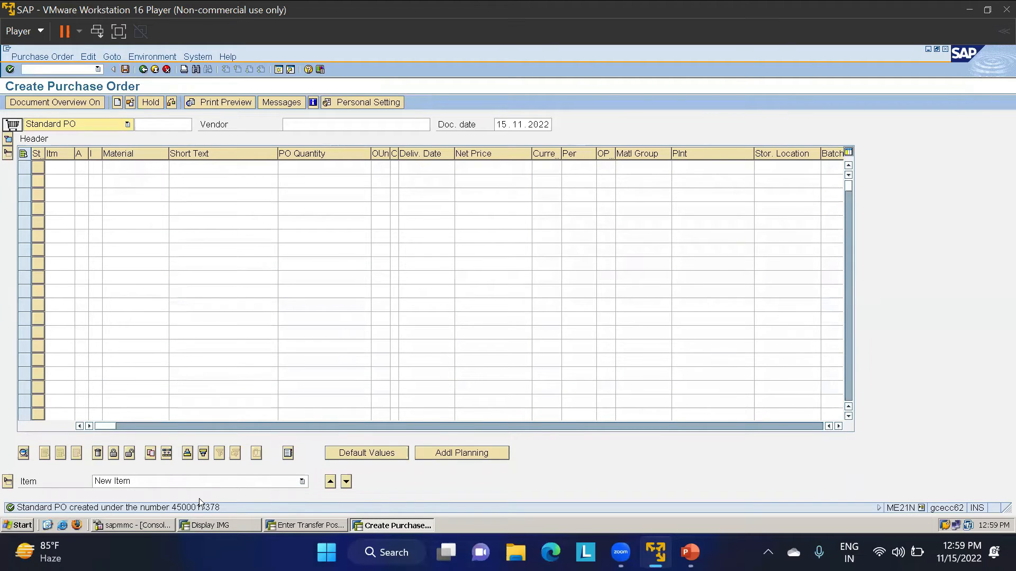
double_click(207, 507)
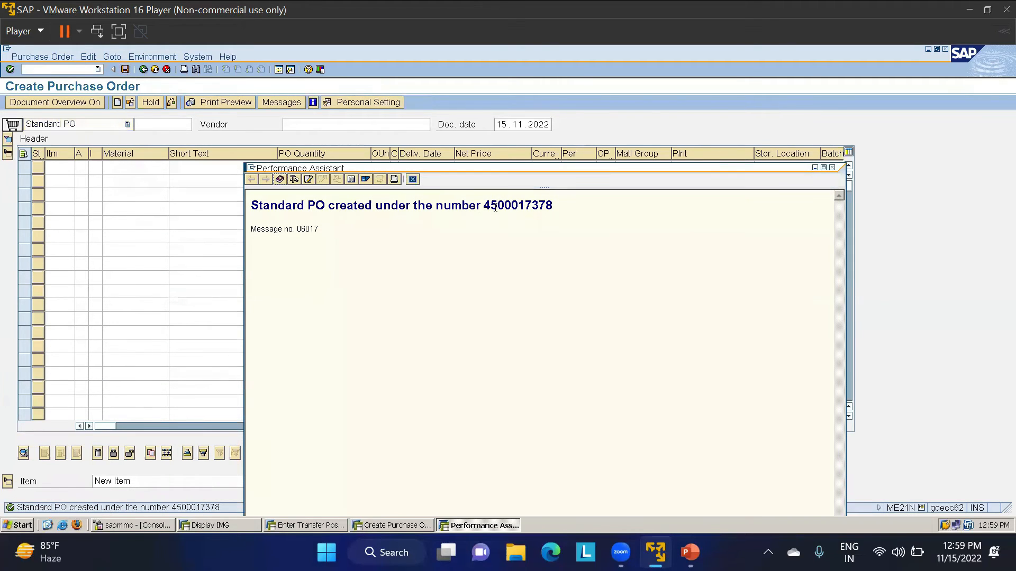
double_click(523, 205)
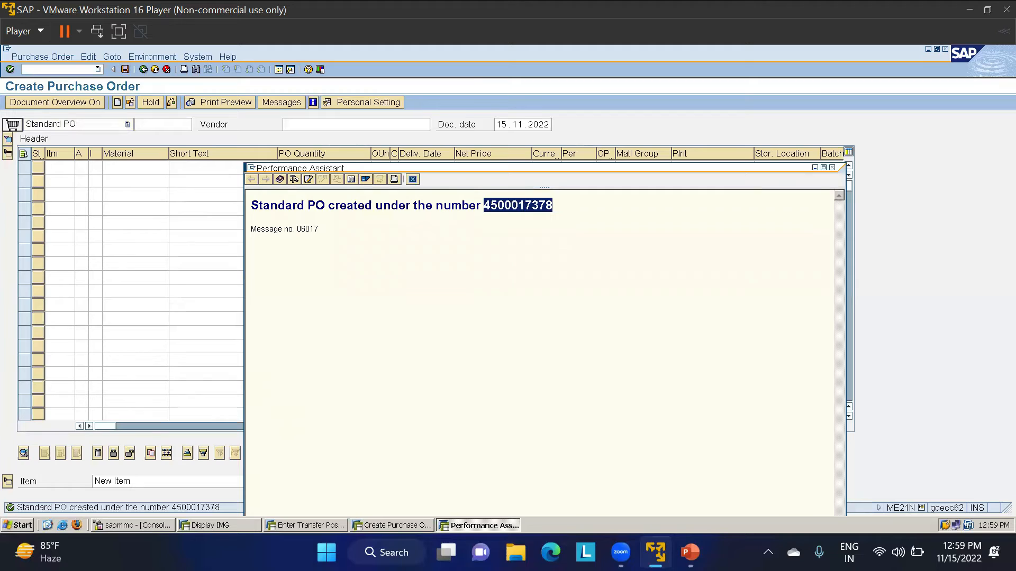
left_click(413, 179)
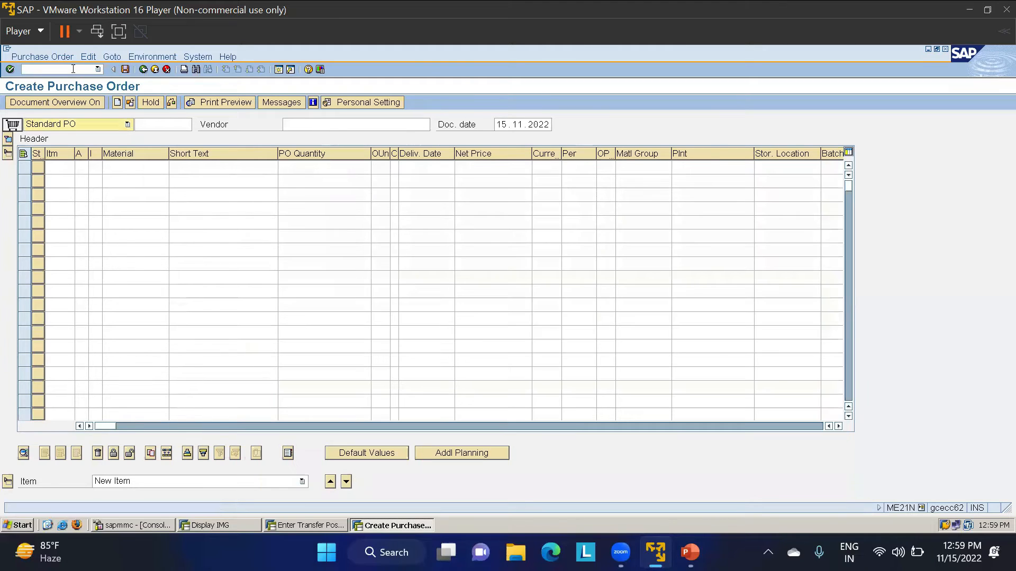
Start transaction MIGO as a goods receipt for a purchase order and load the saved order by its number.
left_click(73, 68)
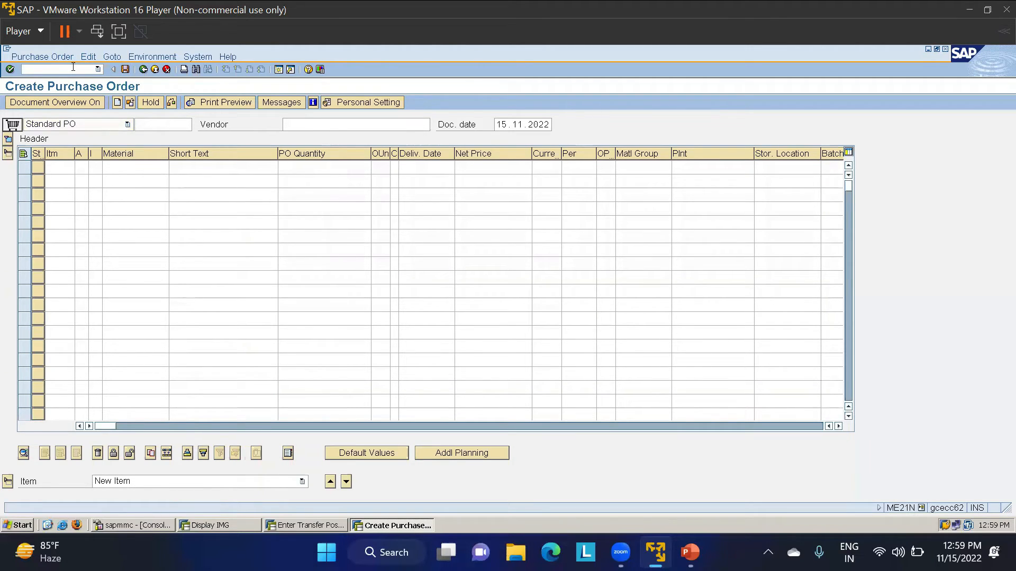
type("/NMIGO")
key("Return")
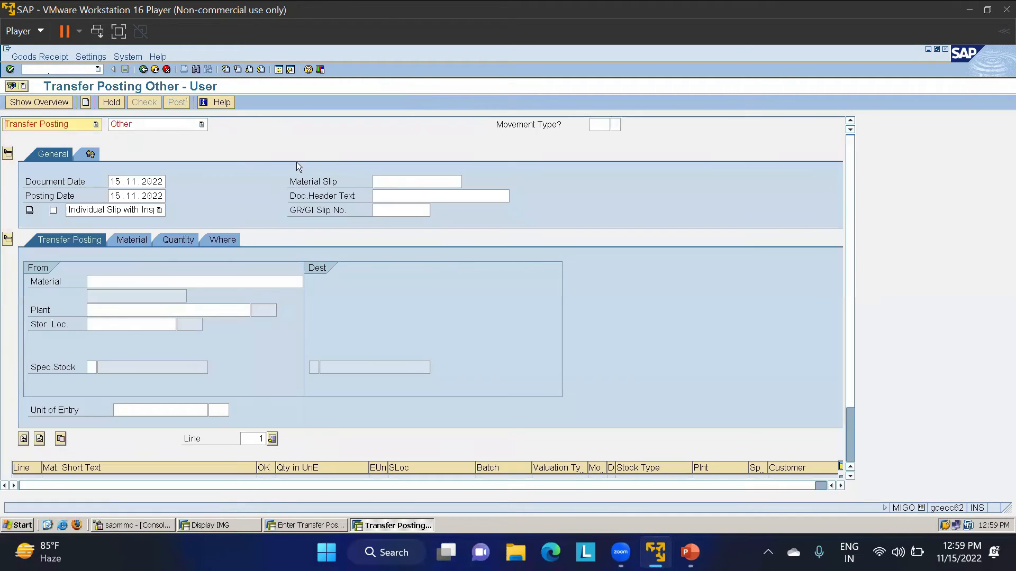
left_click(87, 125)
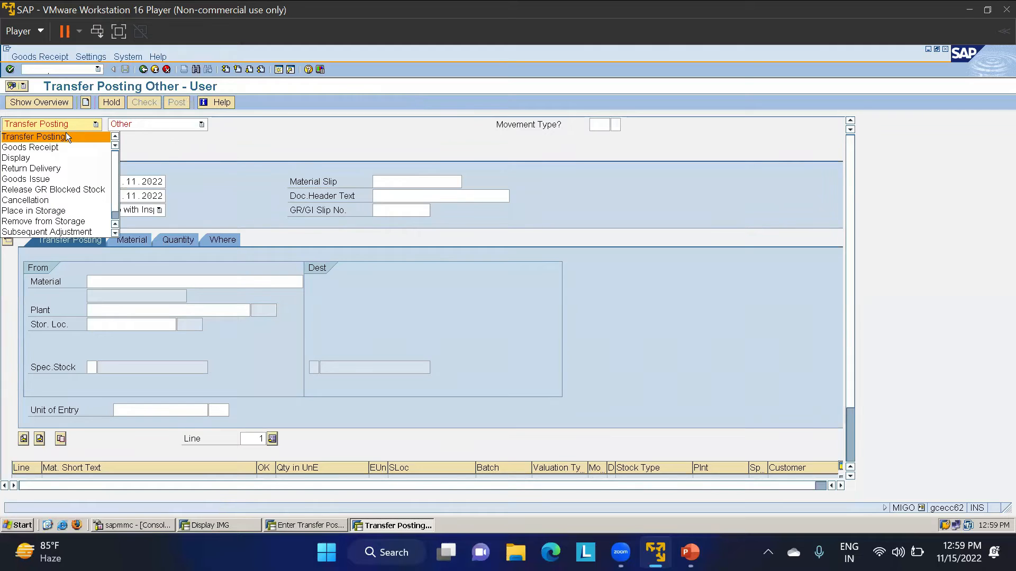
left_click(39, 148)
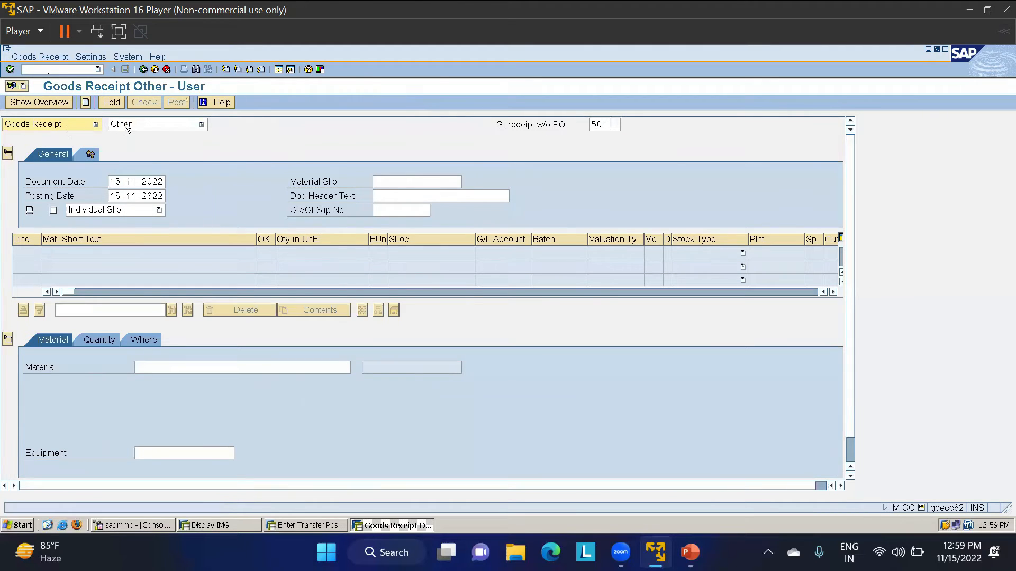
left_click(126, 126)
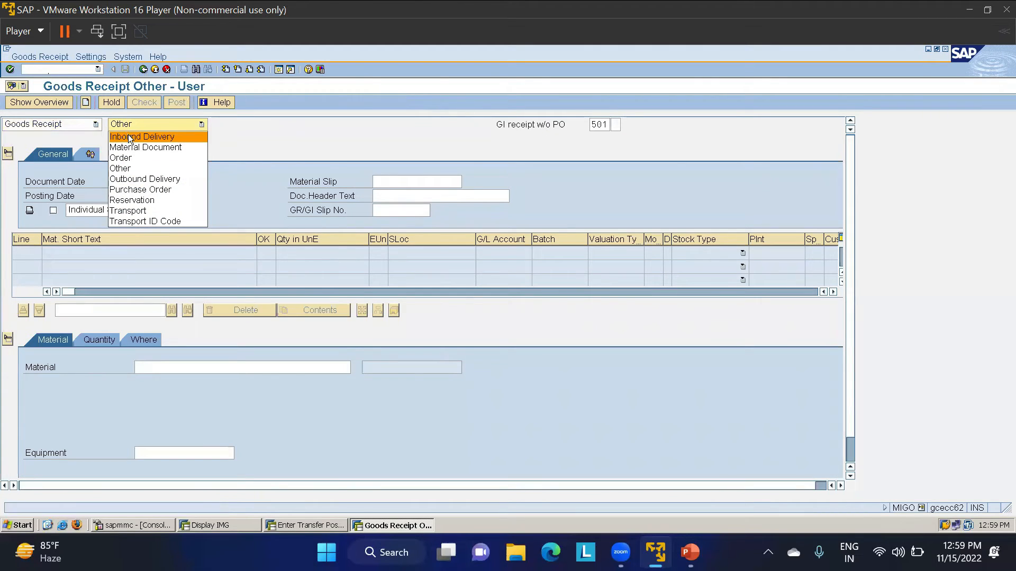
left_click(153, 190)
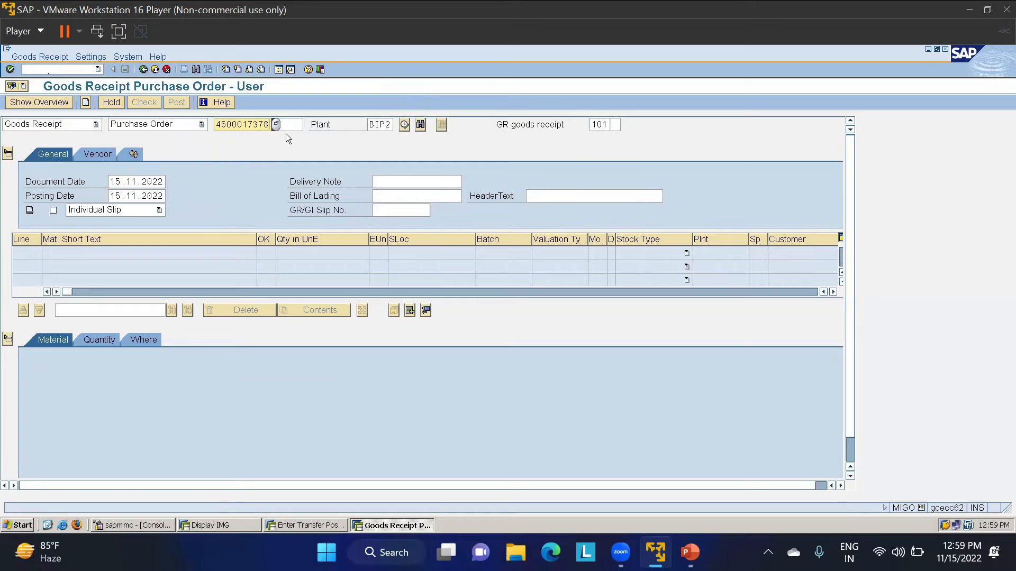
key("Return")
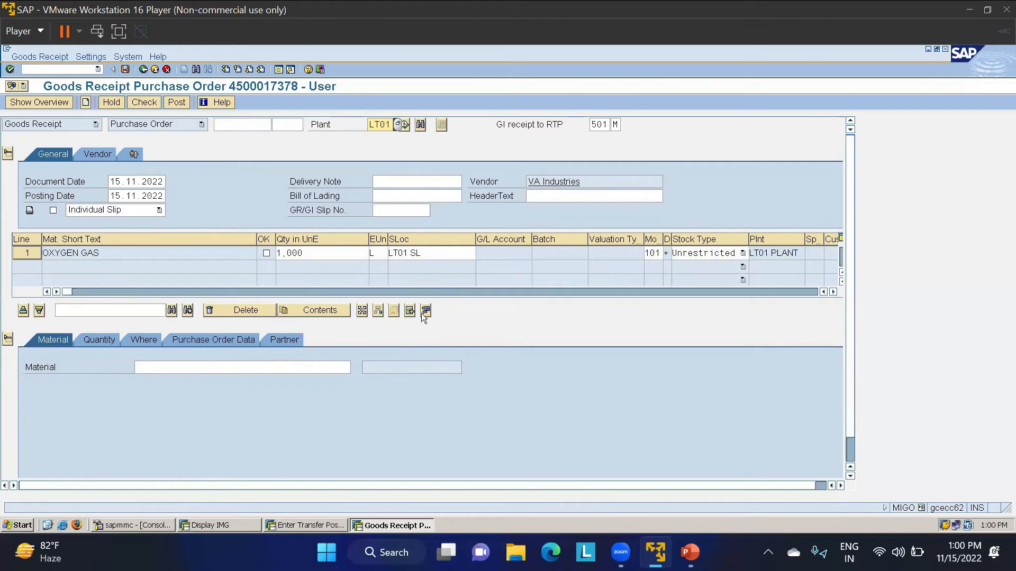
Enter the oxygen cylinder material and a quantity of 10 for the new returnable packaging line.
left_click(146, 367)
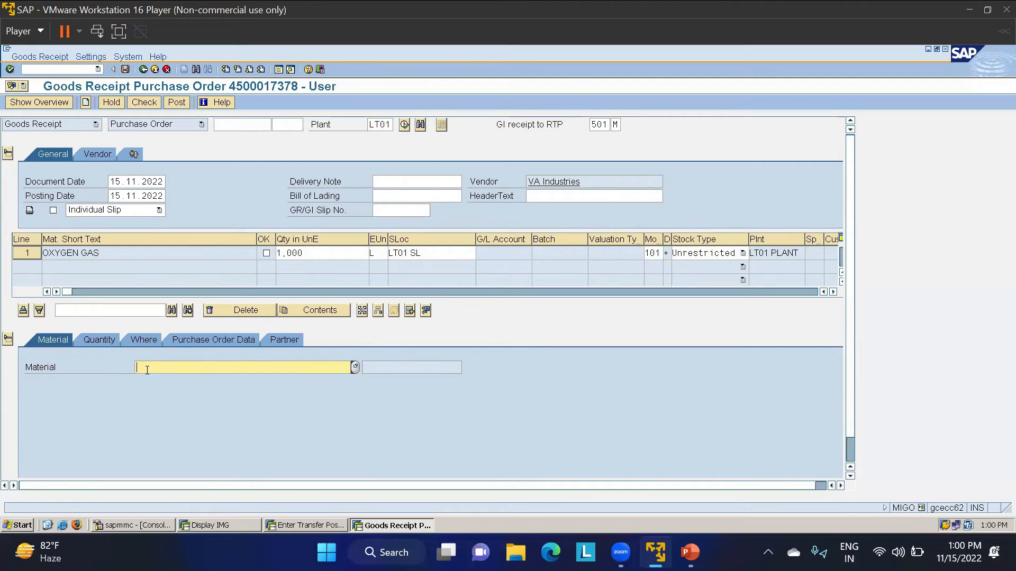
left_click(146, 370)
left_click(154, 377)
left_click(97, 340)
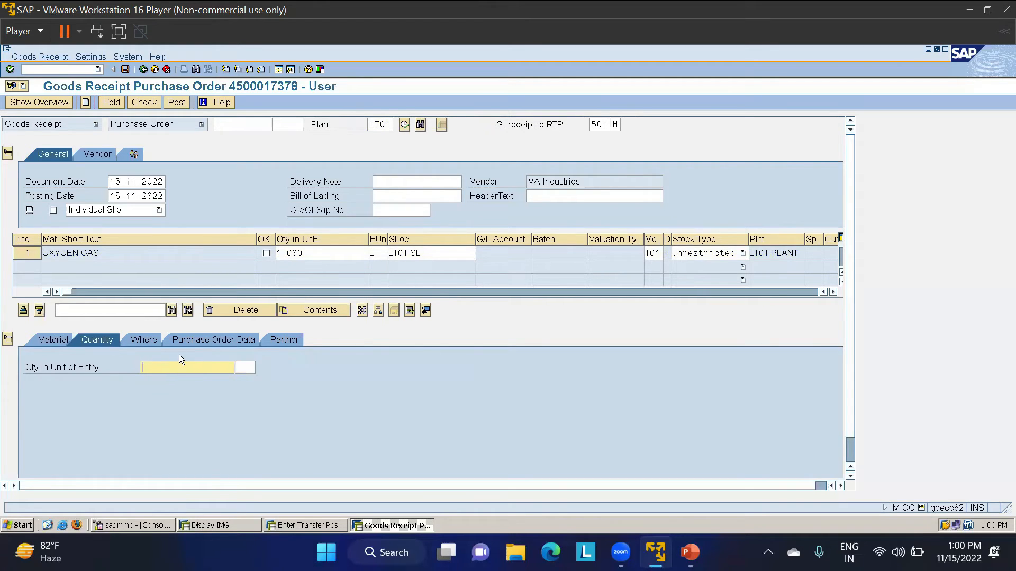
type("10")
left_click_drag(306, 253, 273, 253)
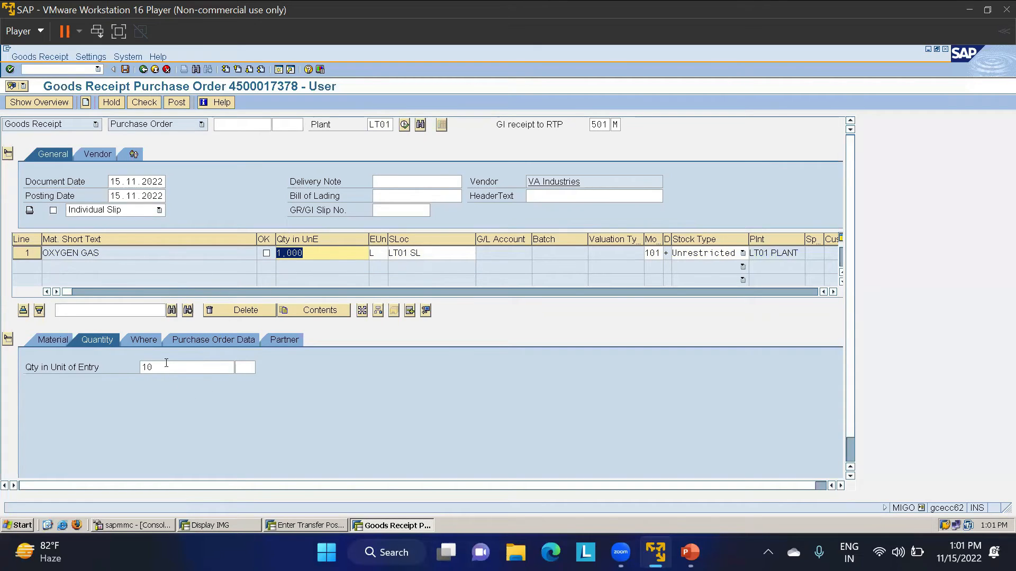
Set the cylinder line's receiving plant to LT01 and its storage location to LT01.
left_click(142, 340)
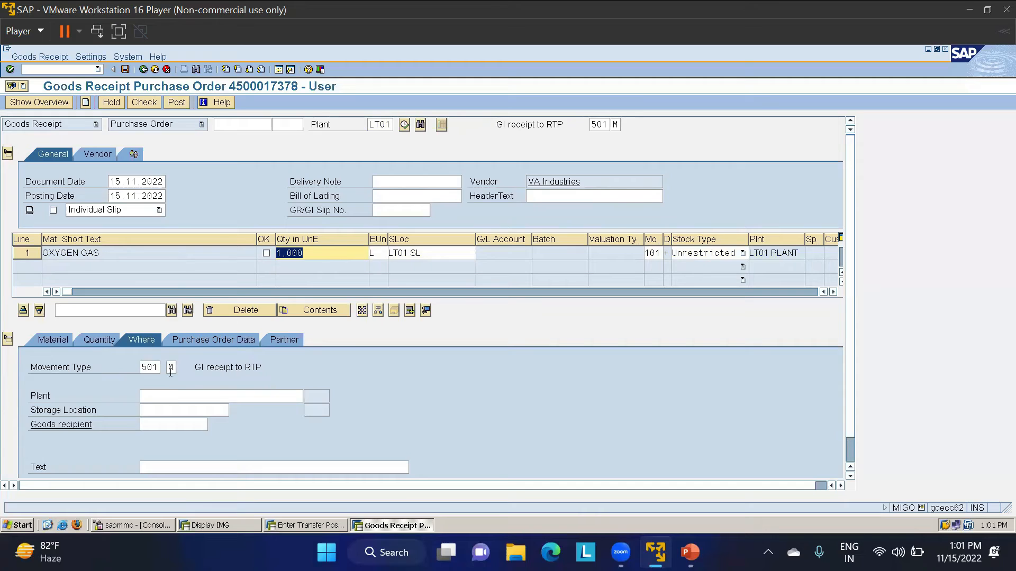
left_click(177, 397)
type("LT01")
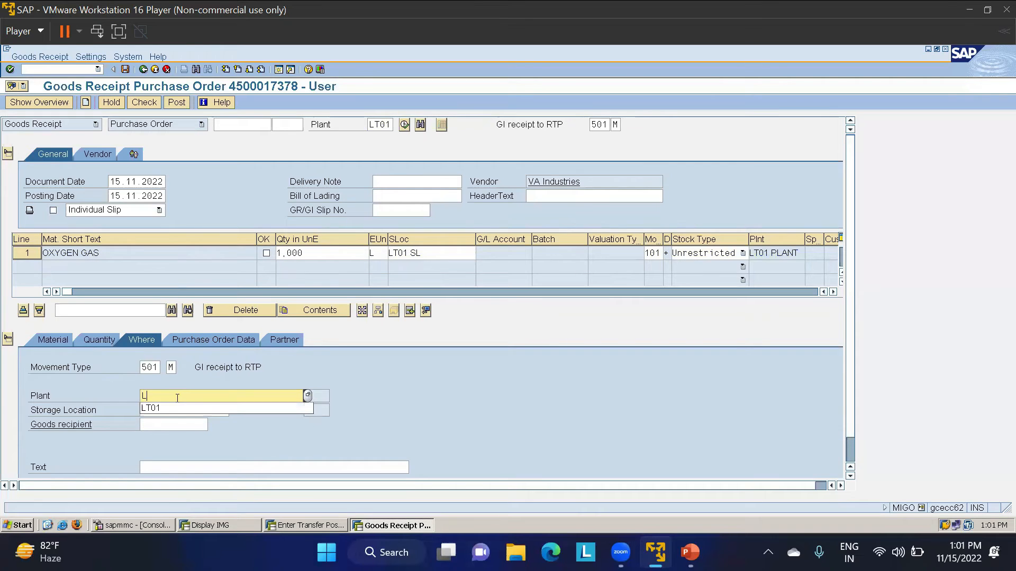
key("Tab")
type("LT01")
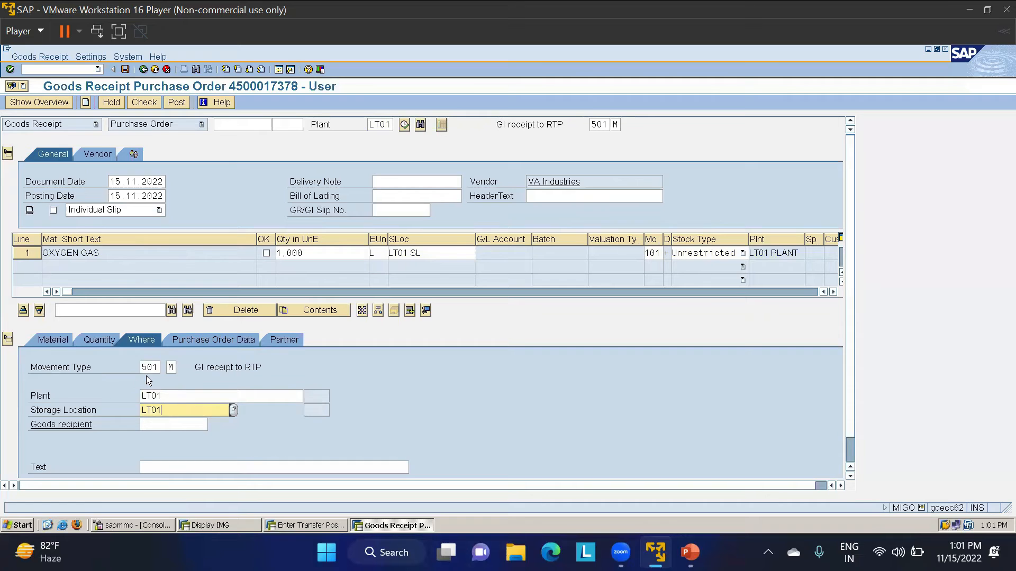
Look up movement type 501 M in the list of inventory management movement types and close the list.
left_click(148, 367)
key("F4")
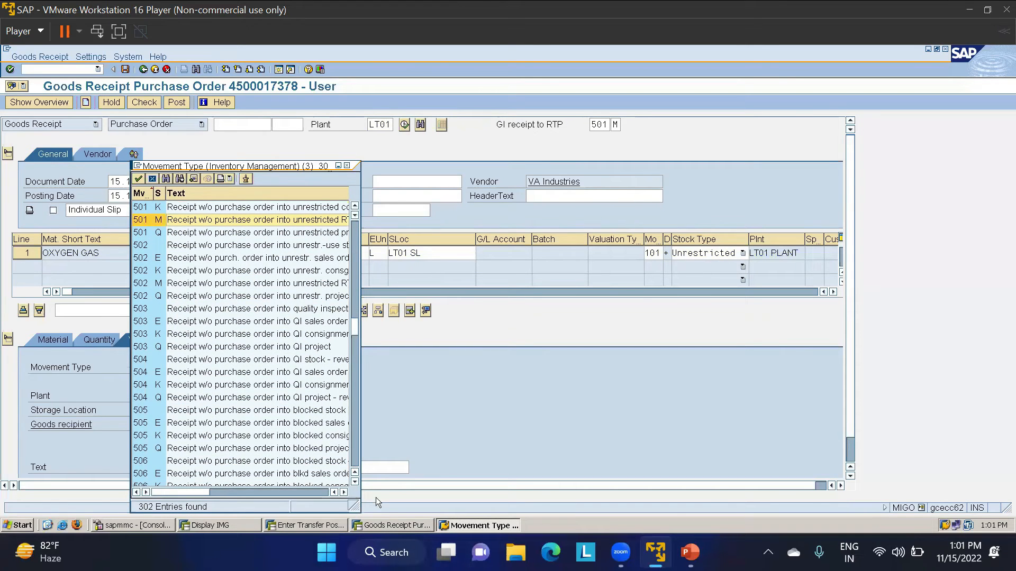
left_click_drag(358, 505, 435, 500)
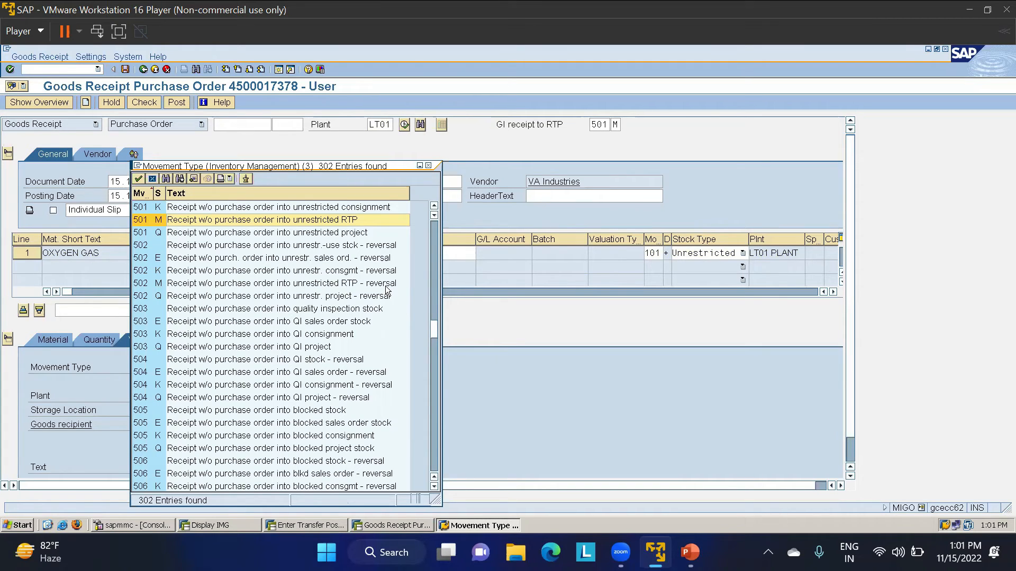
left_click(428, 166)
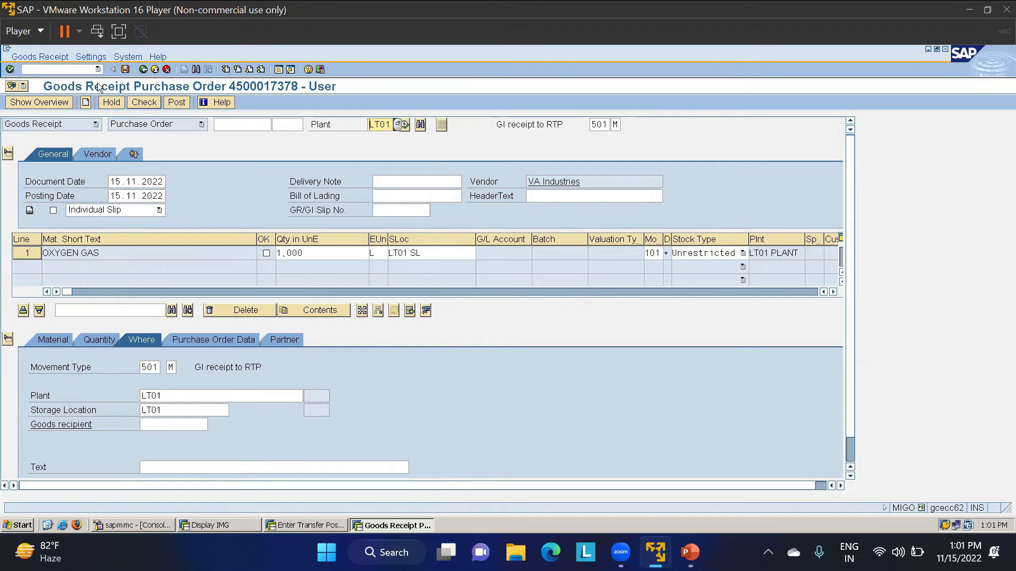
Display the stock overview of material 500000010 for plant LT01 and storage location LT01 with transaction MMBE in the other session.
left_click(310, 525)
type("/NMMBE")
key("Return")
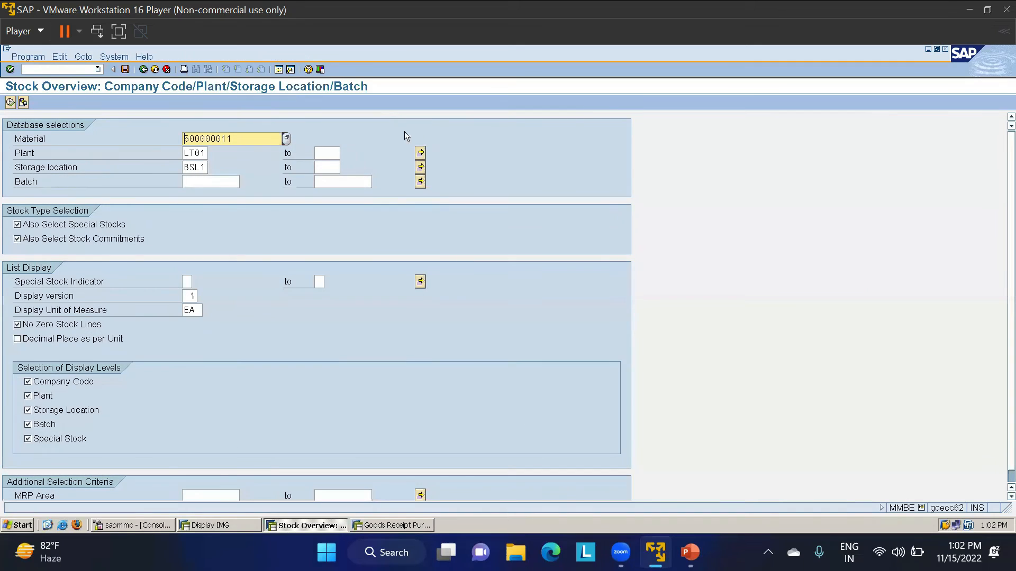
key("BackSpace")
type("0")
double_click(204, 168)
type("LT01")
left_click(10, 102)
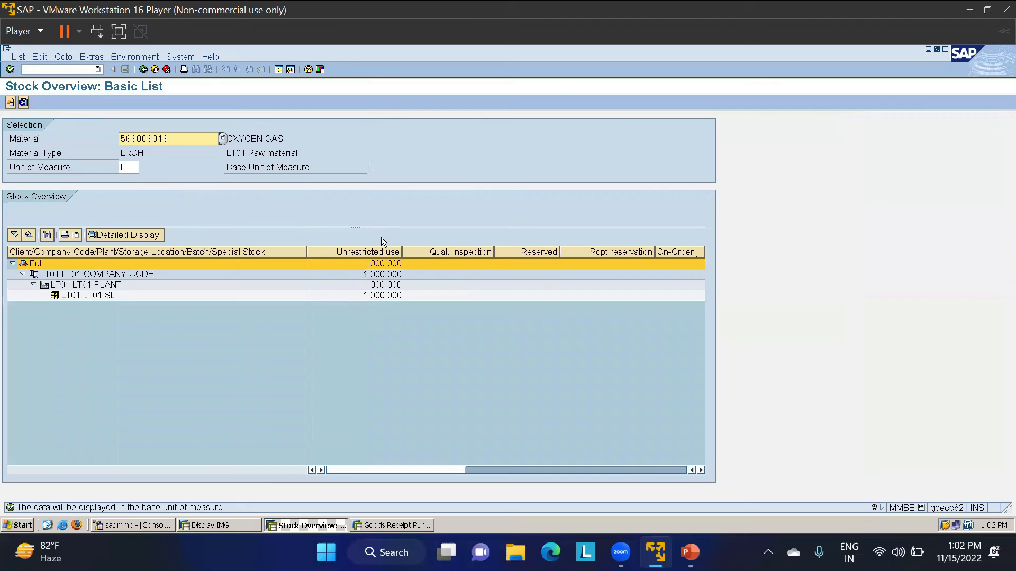
Return to the goods receipt session, check the new line's partner data and confirm the oxygen cylinder as an item.
left_click(387, 525)
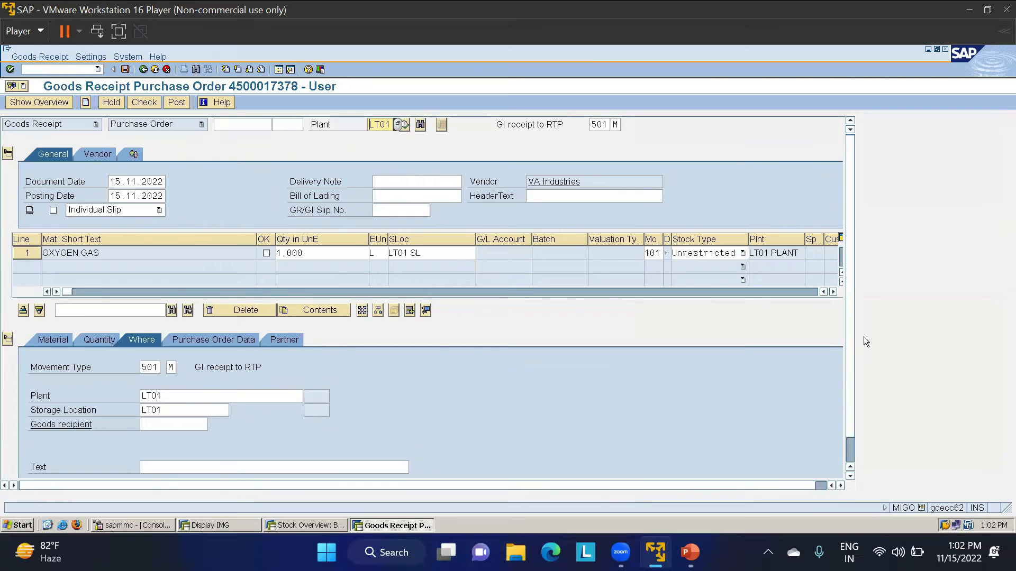
scroll(852, 354, "down", 1)
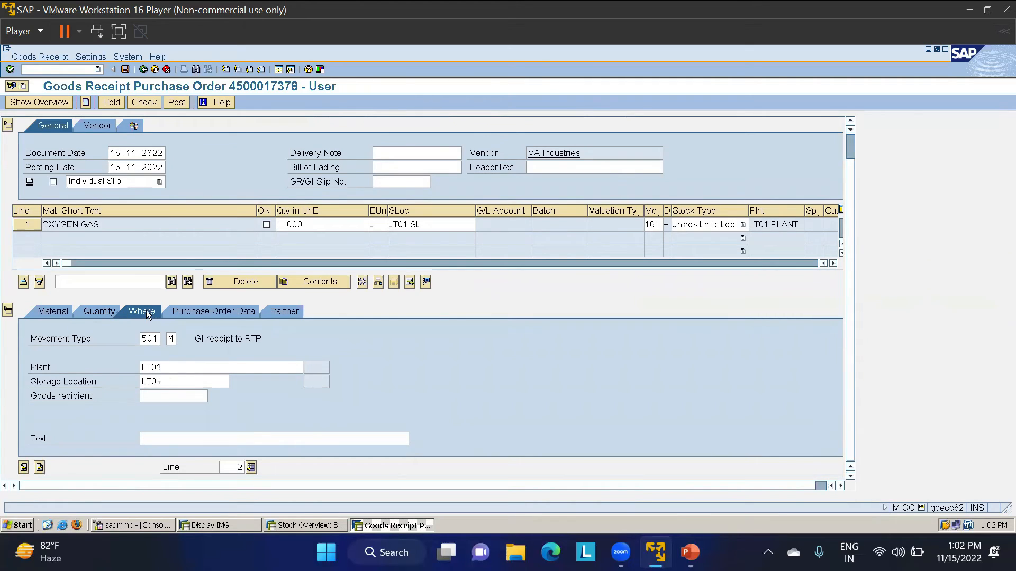
left_click(286, 311)
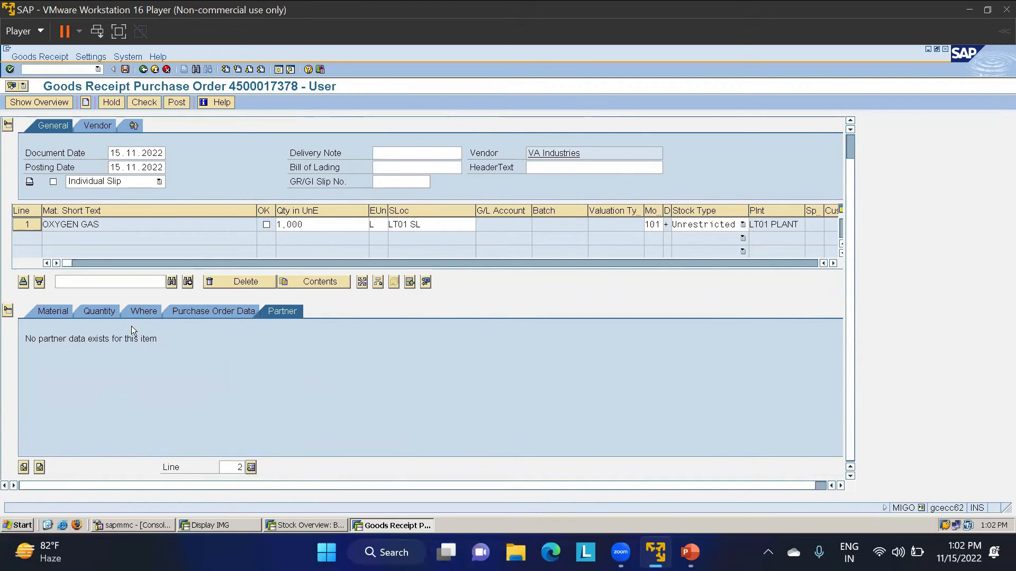
left_click(144, 313)
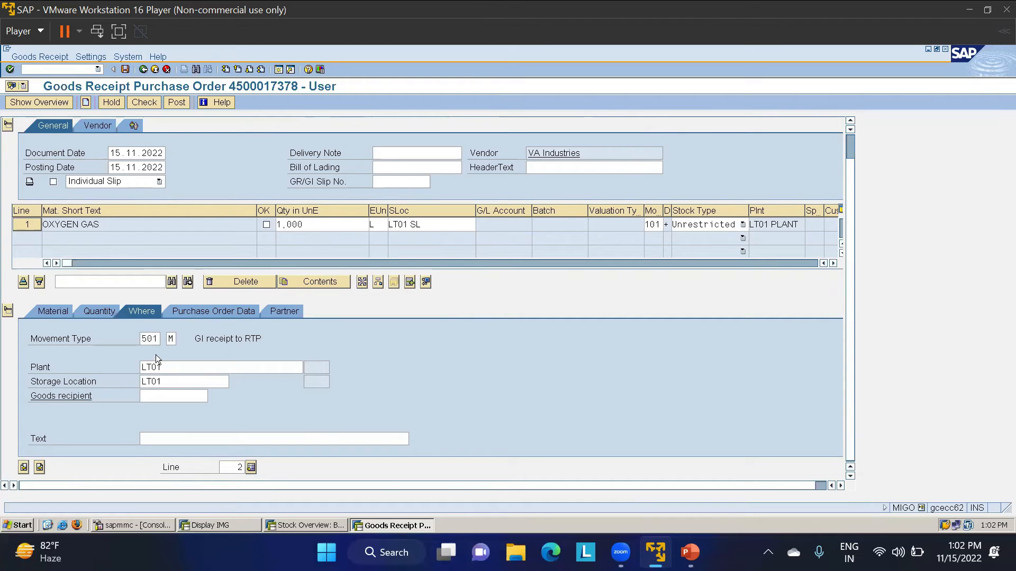
key("Return")
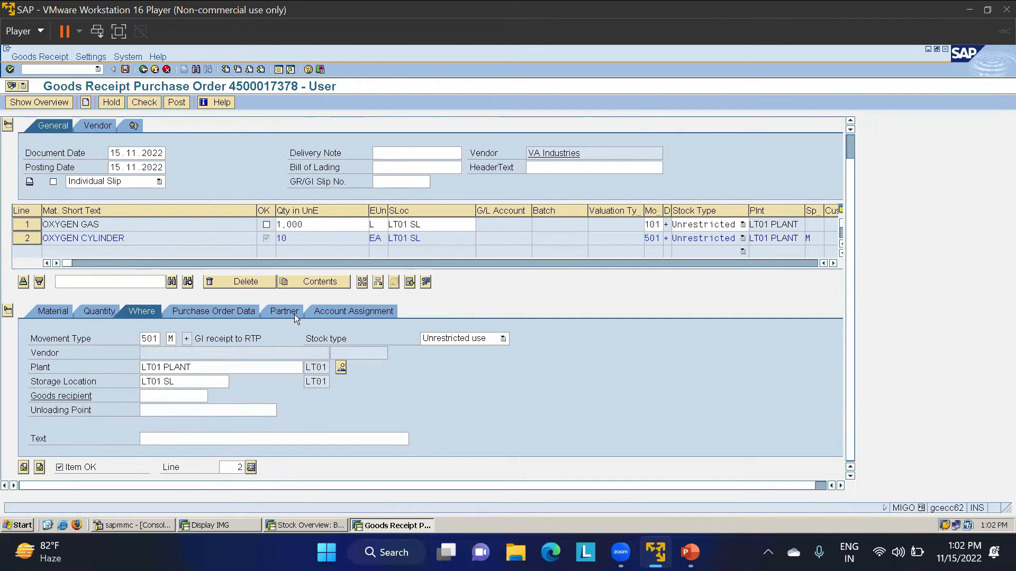
Enter VA Industries' vendor number as the partner of the oxygen cylinder line.
left_click(289, 314)
left_click(169, 338)
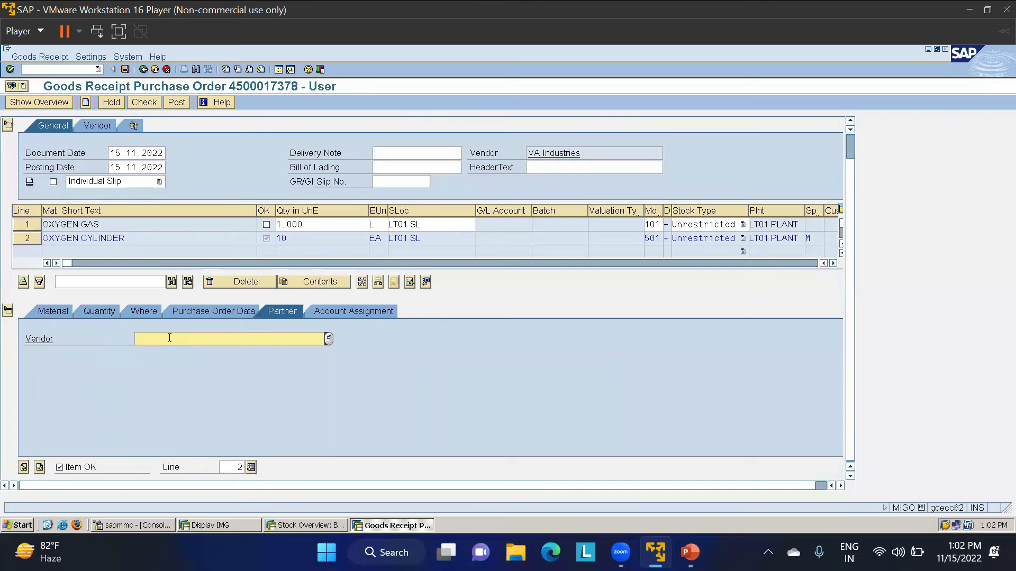
type("200075")
key("Return")
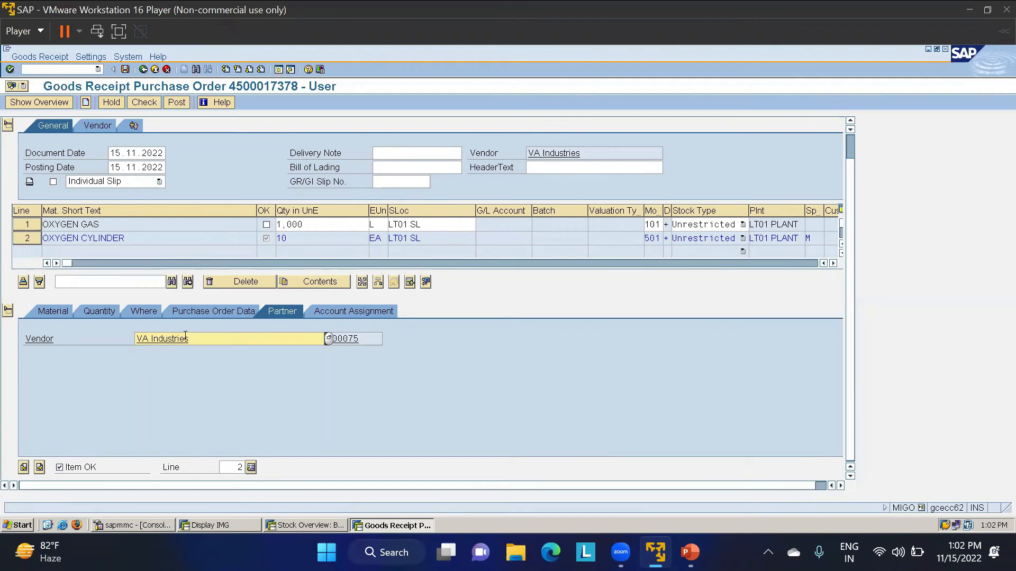
Confirm the oxygen gas line as OK, then check and post the goods receipt.
left_click(266, 224)
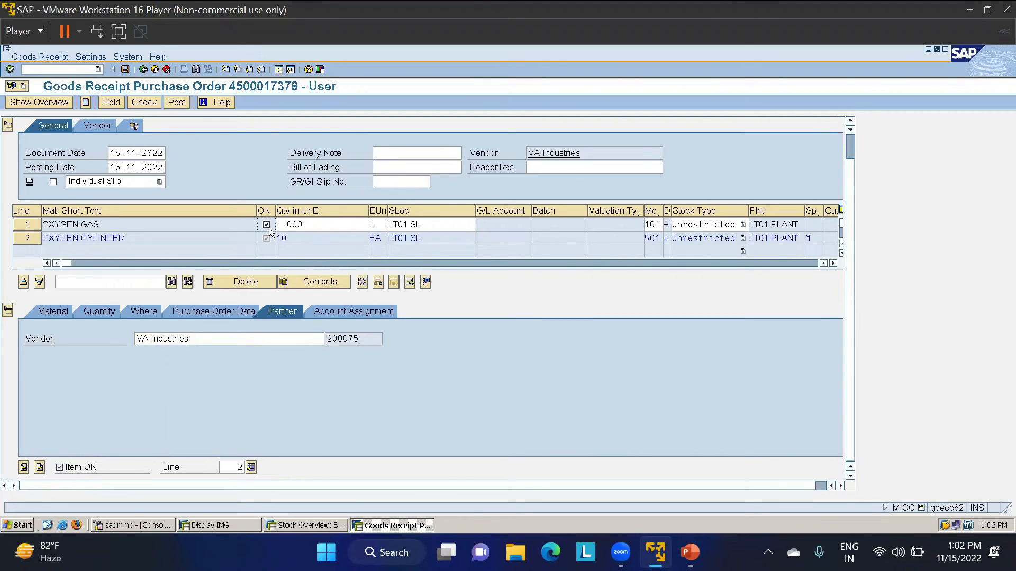
left_click(144, 102)
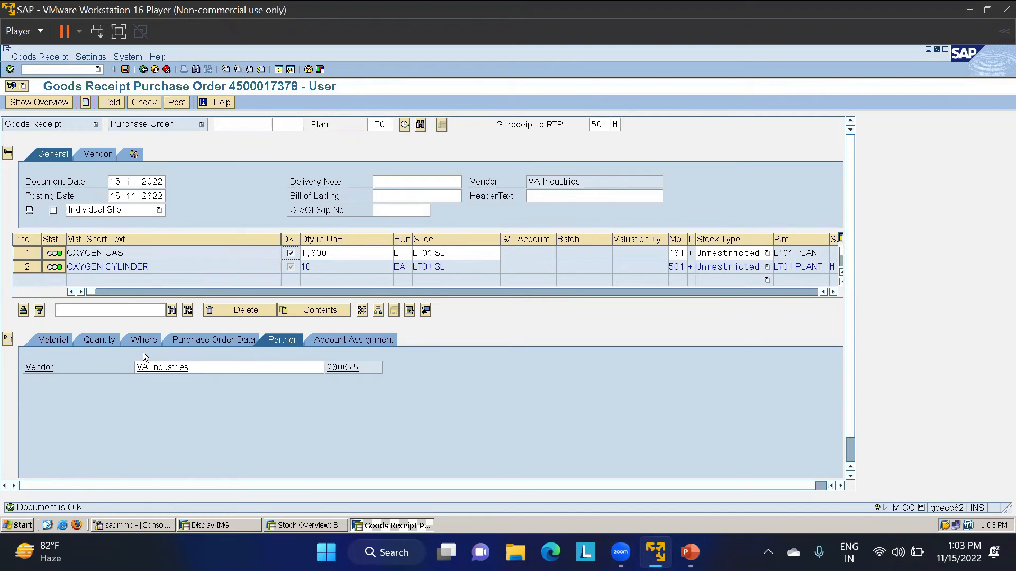
left_click(181, 105)
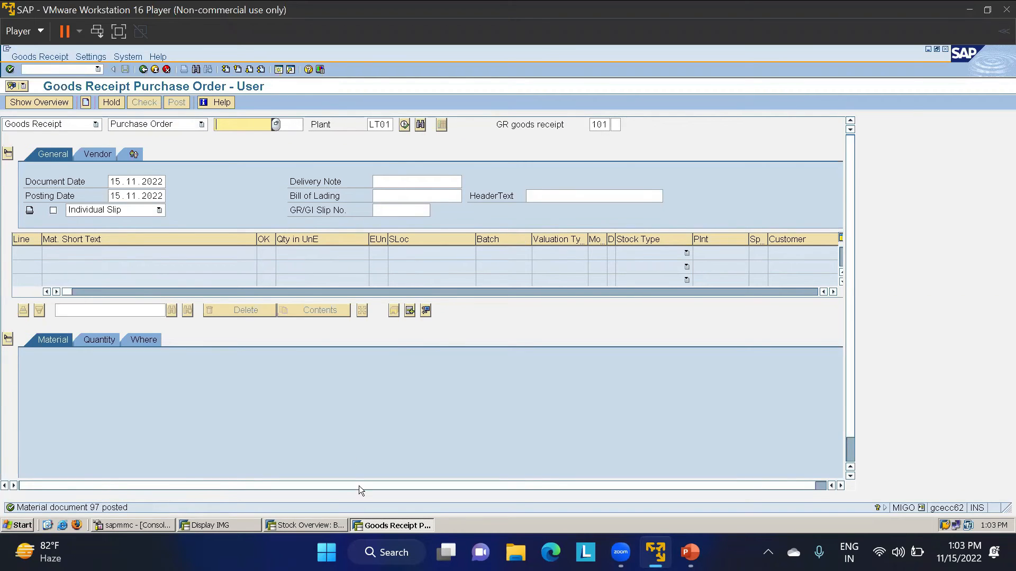
Refresh the oxygen gas stock overview in the other session and display the overview for material 500000011 in plant and storage location LT01.
left_click(311, 525)
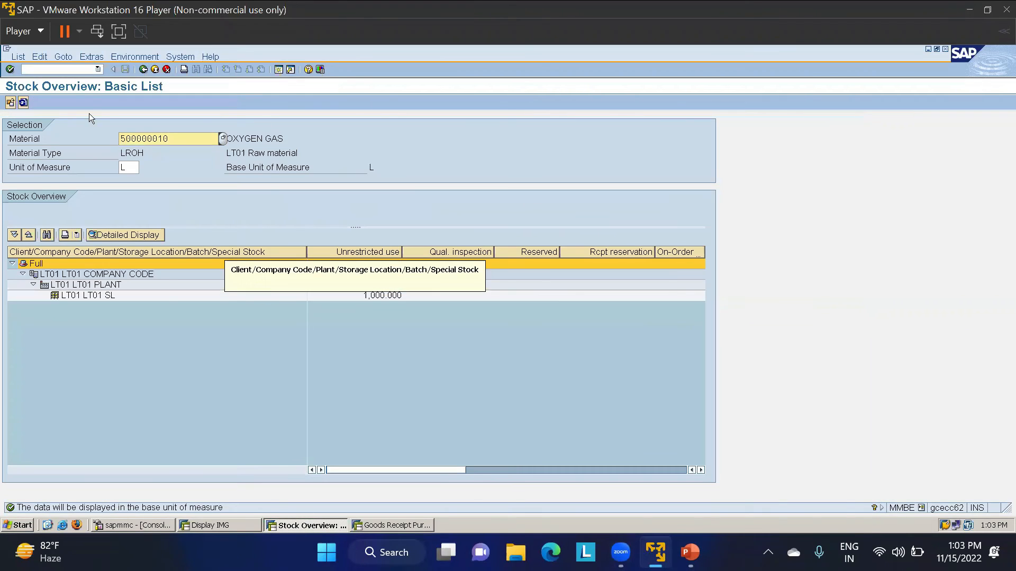
left_click(23, 102)
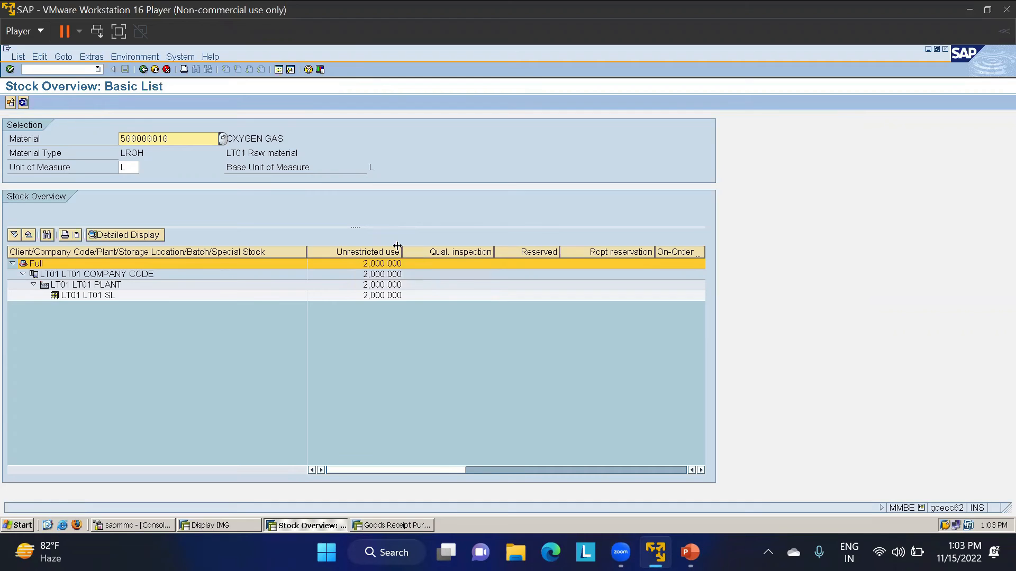
left_click(143, 70)
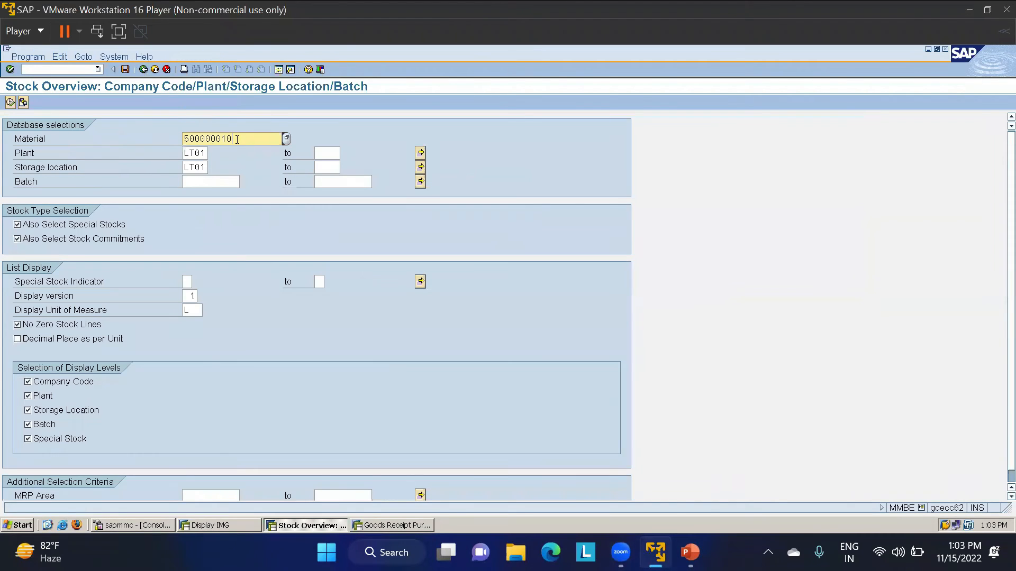
key("BackSpace")
type("1")
left_click(10, 102)
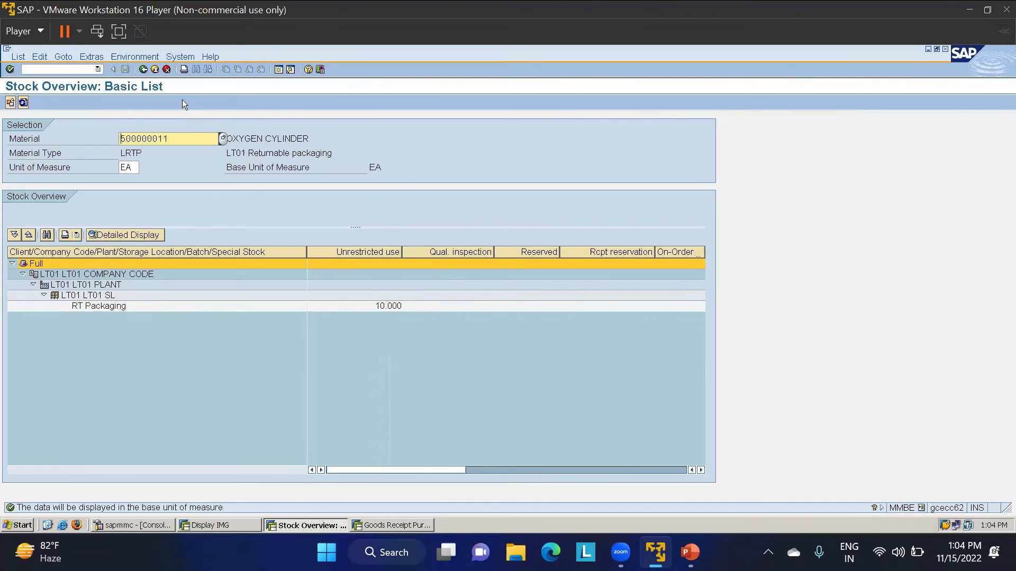
left_click(144, 70)
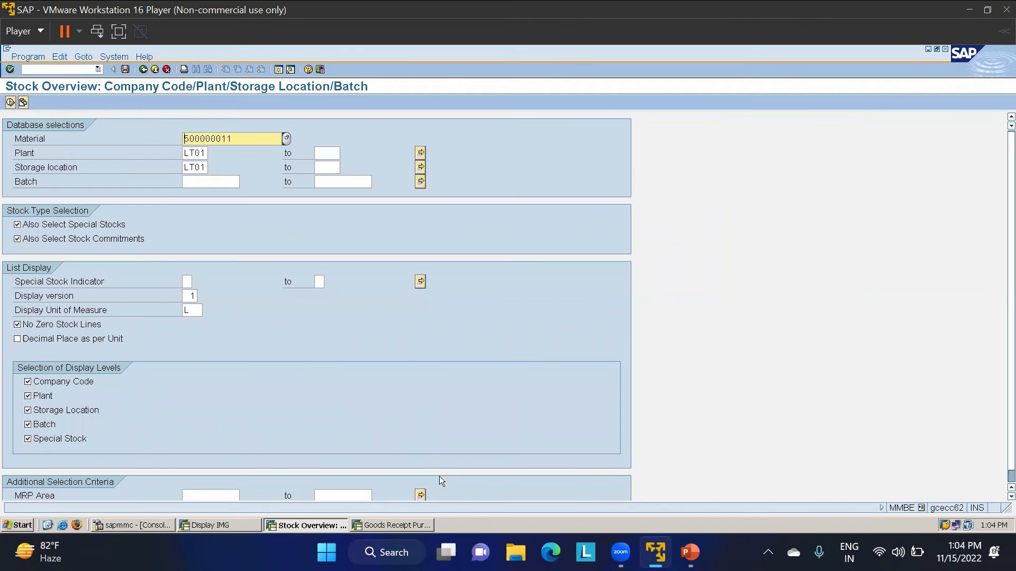
Start transaction MIRO in the goods receipt session, choose Invoice as the transaction and set the invoice date to 15.11.2022.
left_click(391, 525)
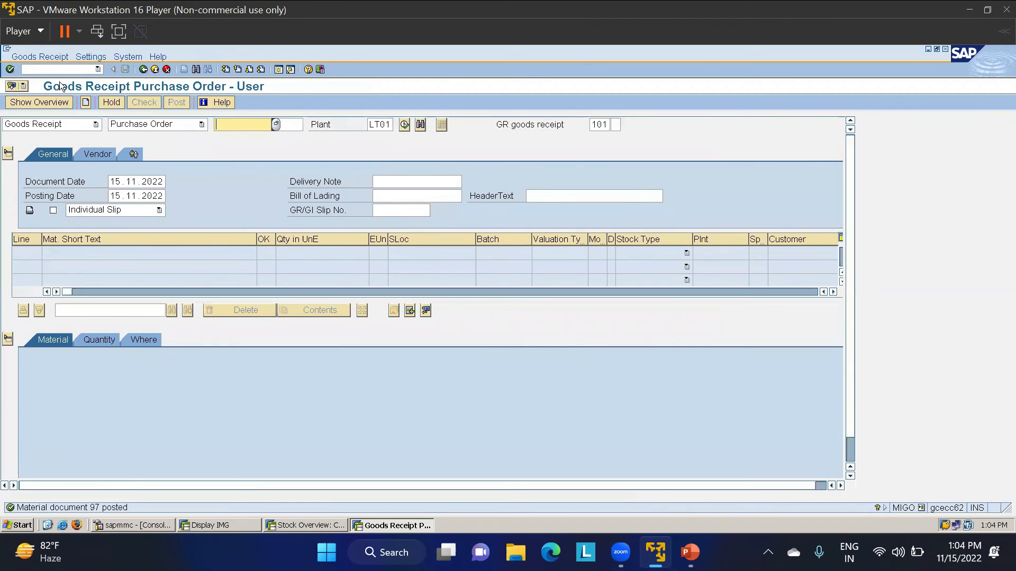
left_click(60, 71)
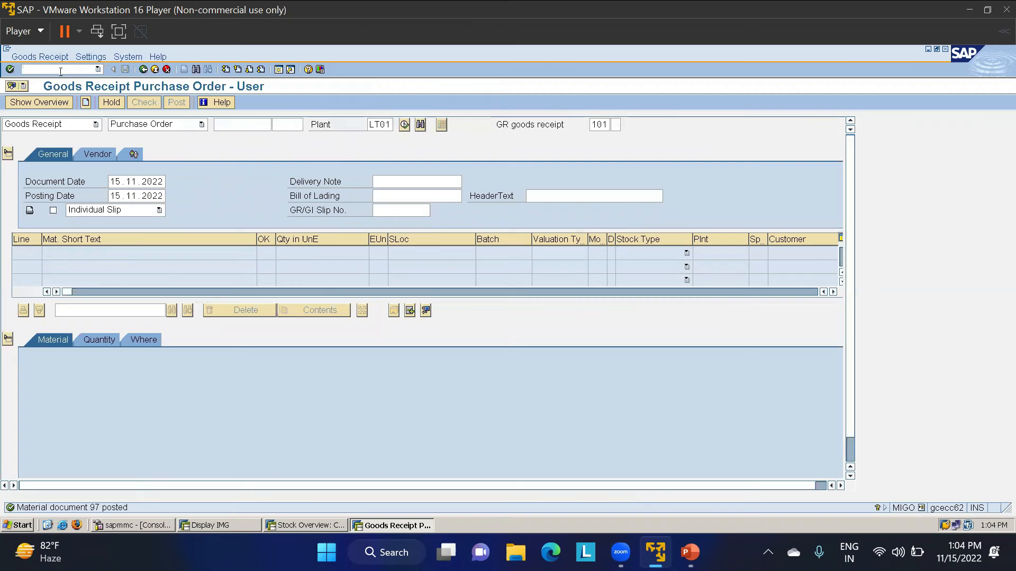
type("/NMIRO")
key("Return")
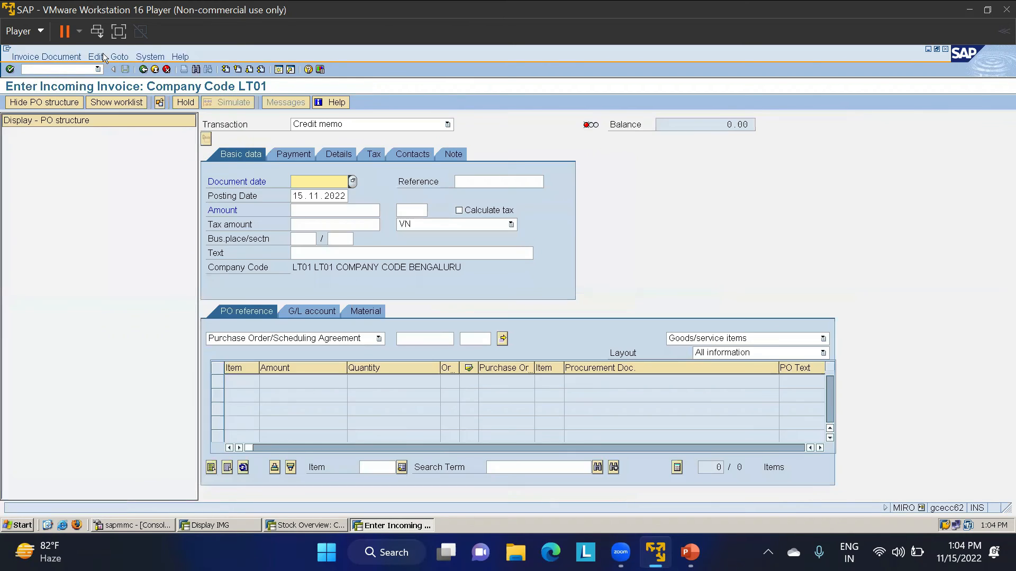
left_click(363, 125)
left_click(334, 135)
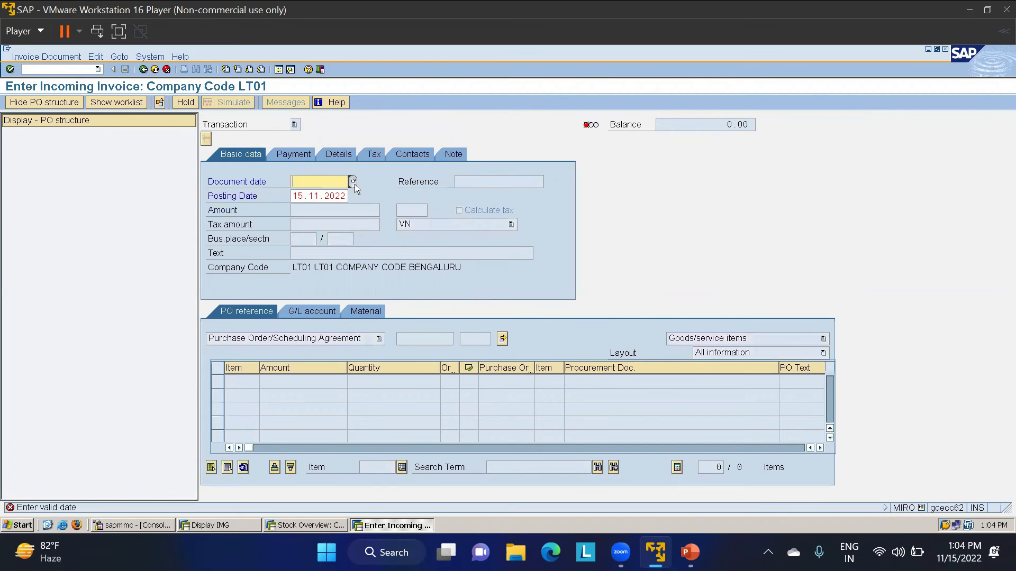
left_click(353, 182)
double_click(195, 289)
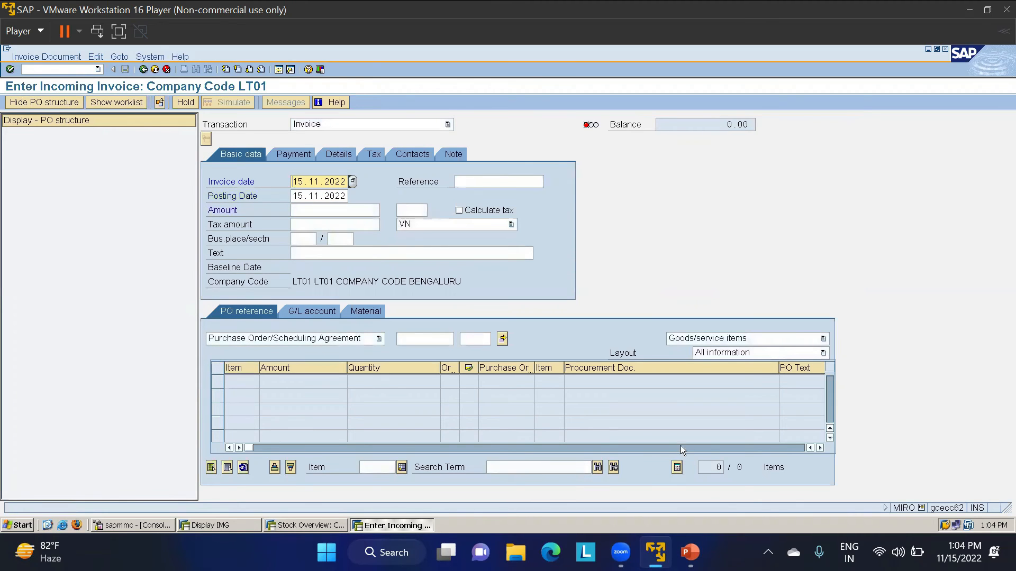
Load the oxygen gas purchase order into the invoice by its purchase order number.
left_click(434, 339)
type("4500017378")
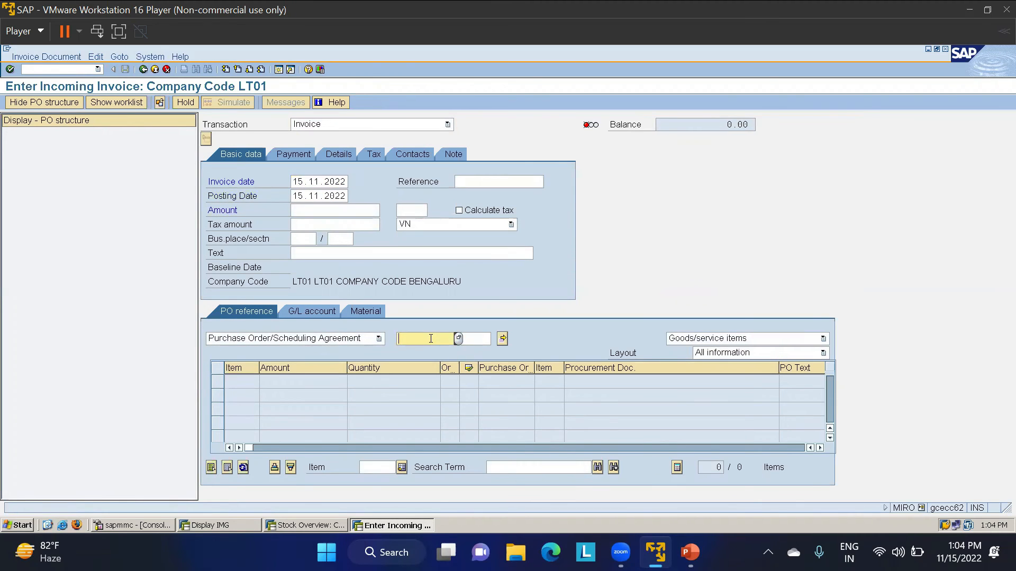
key("Return")
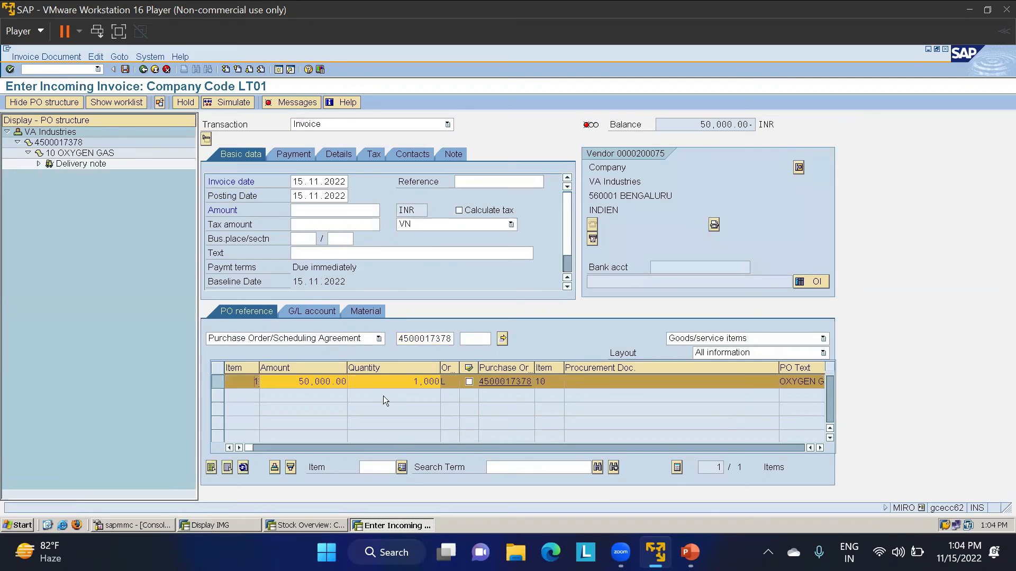
Check the invoice item's tax code, set the header tax code to LT (LT01 TAX CODE) and enable tax calculation.
left_click(819, 448)
left_click(819, 448)
left_click(756, 381)
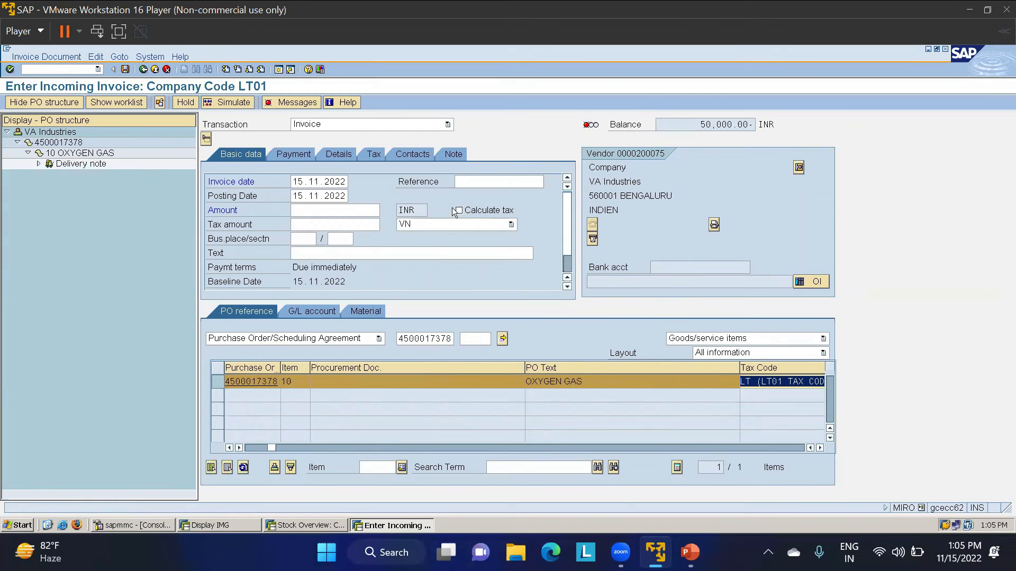
left_click(458, 227)
left_click(445, 235)
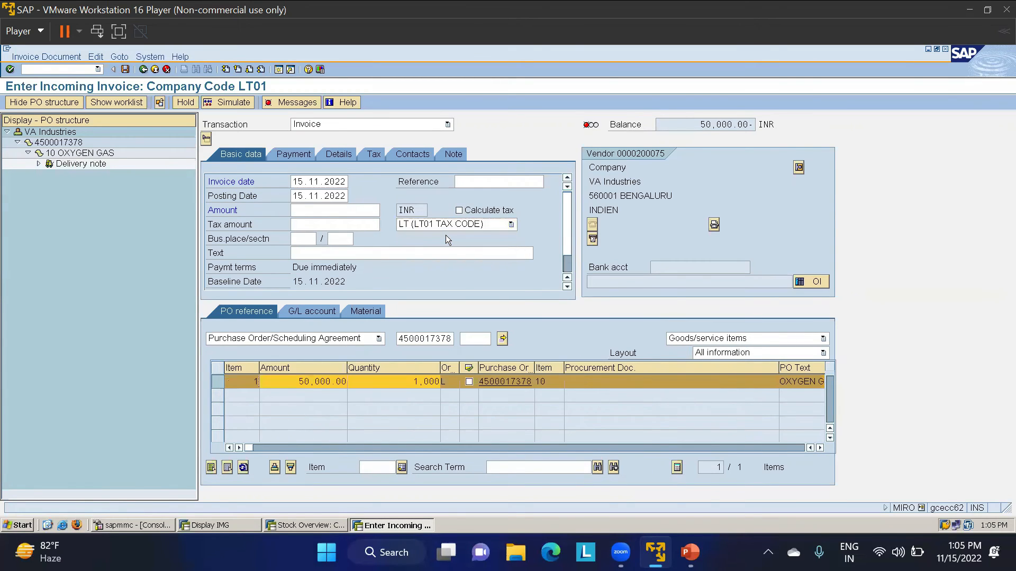
left_click(459, 211)
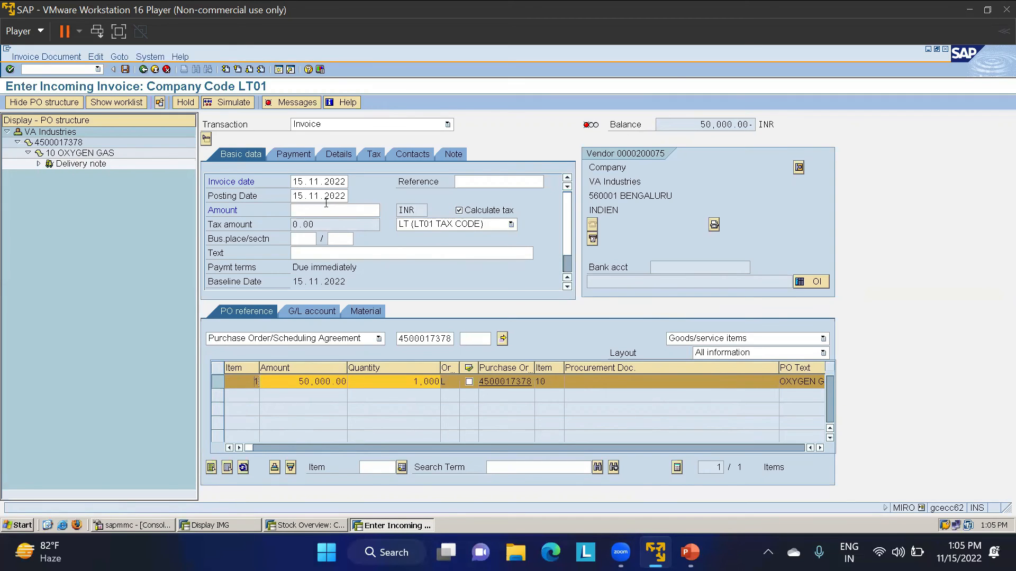
Set the invoice amount to 50,000 INR and post the invoice.
left_click(330, 209)
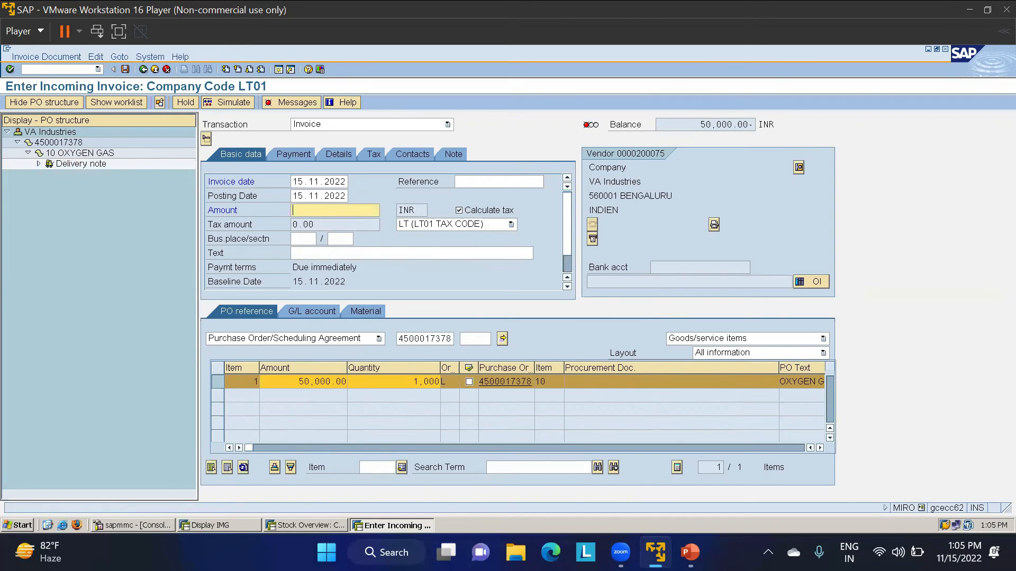
type("50000")
key("Return")
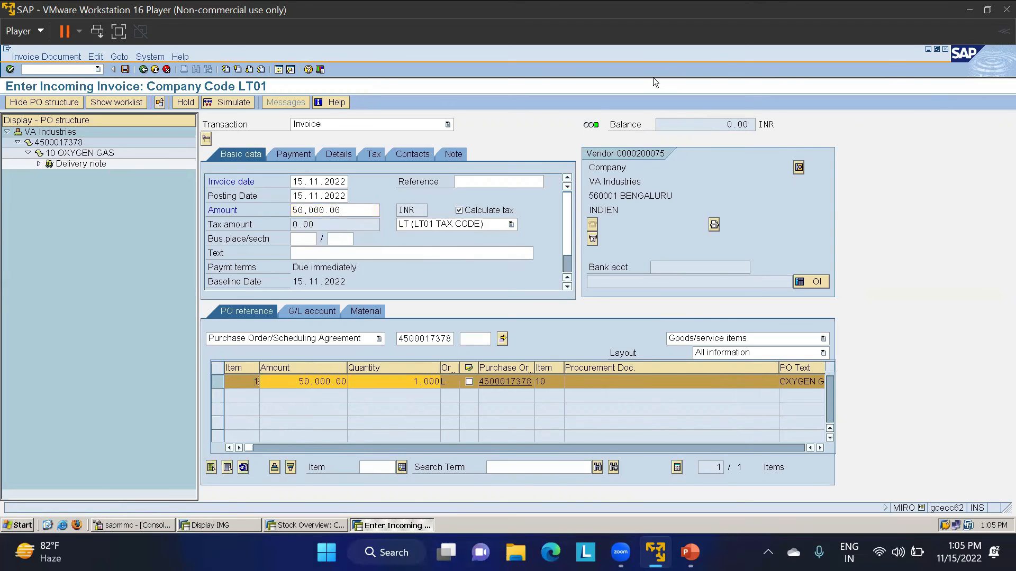
left_click(125, 69)
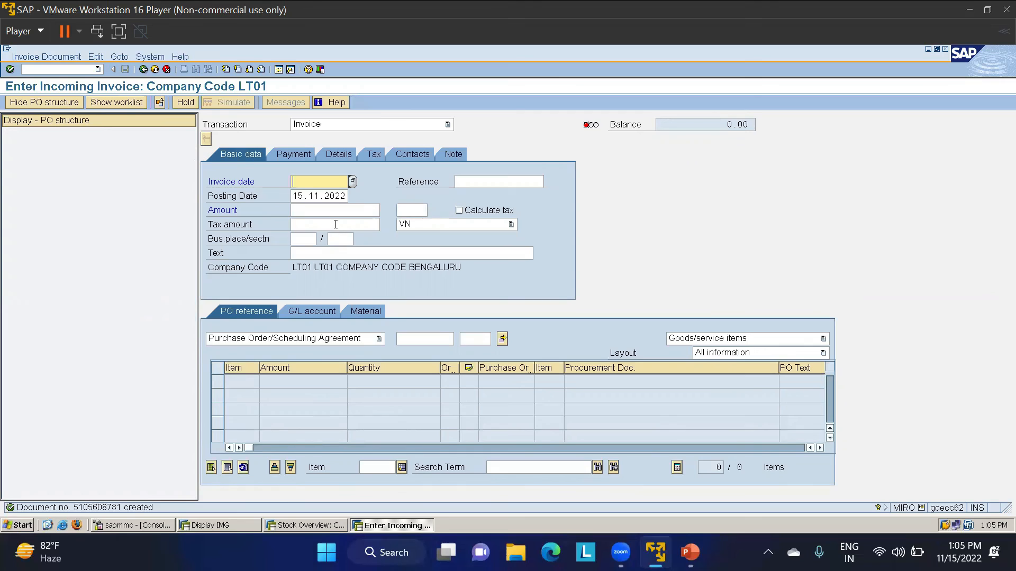
Start transaction MIGO and set up a Goods Receipt with the reference Other.
left_click(78, 69)
type("/NMIGO")
key("Return")
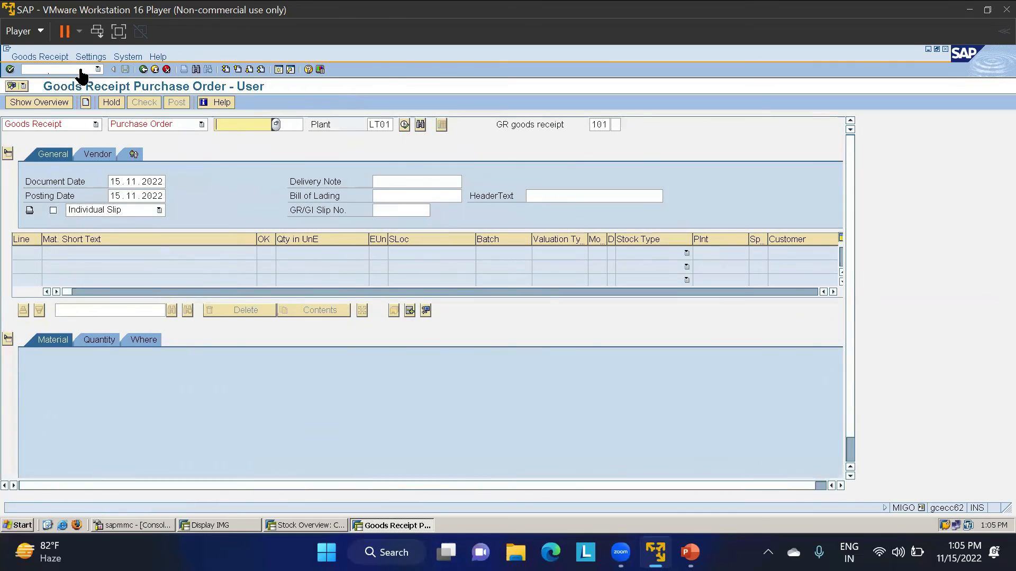
left_click(37, 123)
left_click(43, 137)
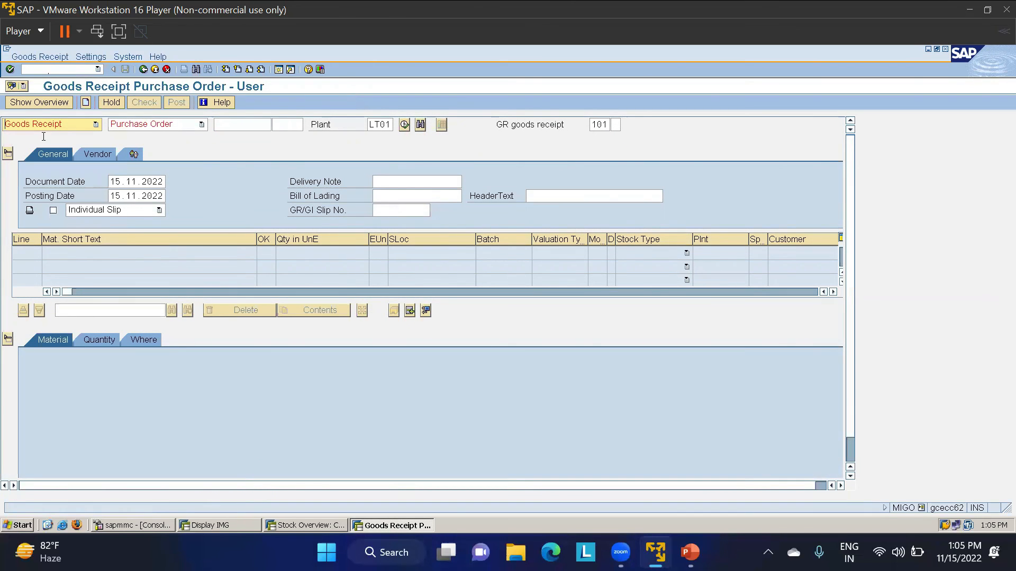
left_click(147, 125)
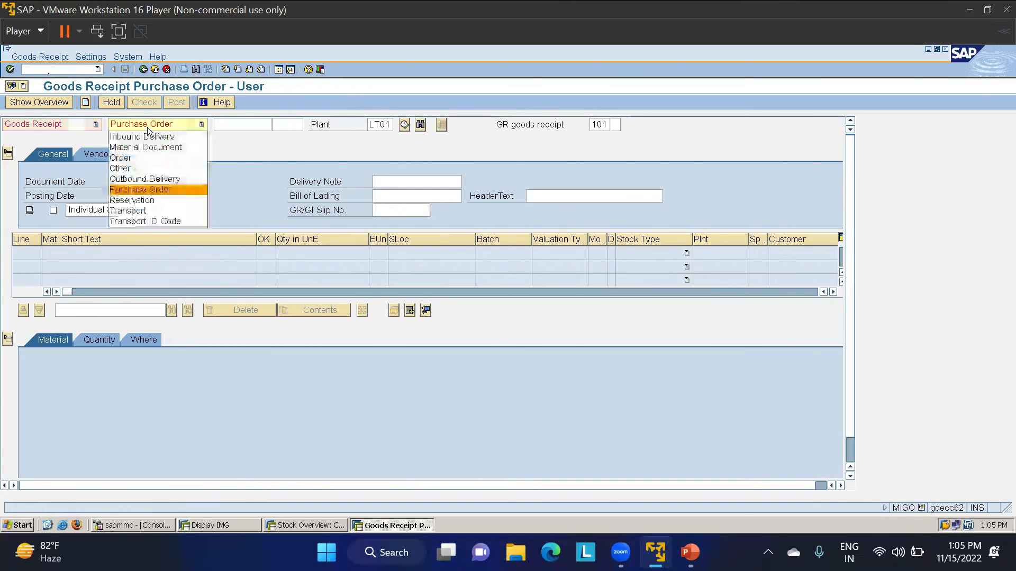
left_click(162, 169)
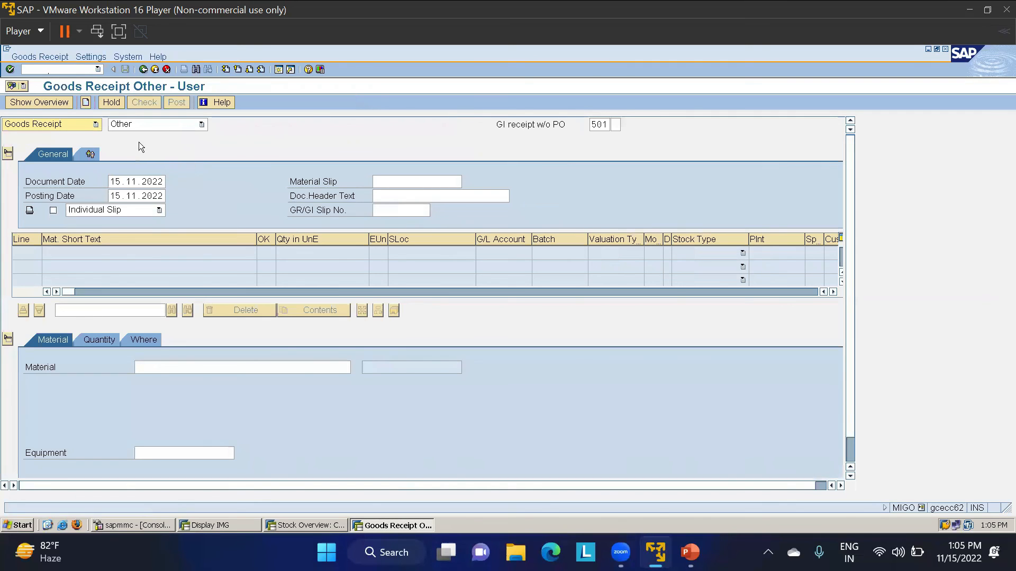
Enter material 500000011 with a quantity of 10 in the goods receipt item.
left_click(210, 368)
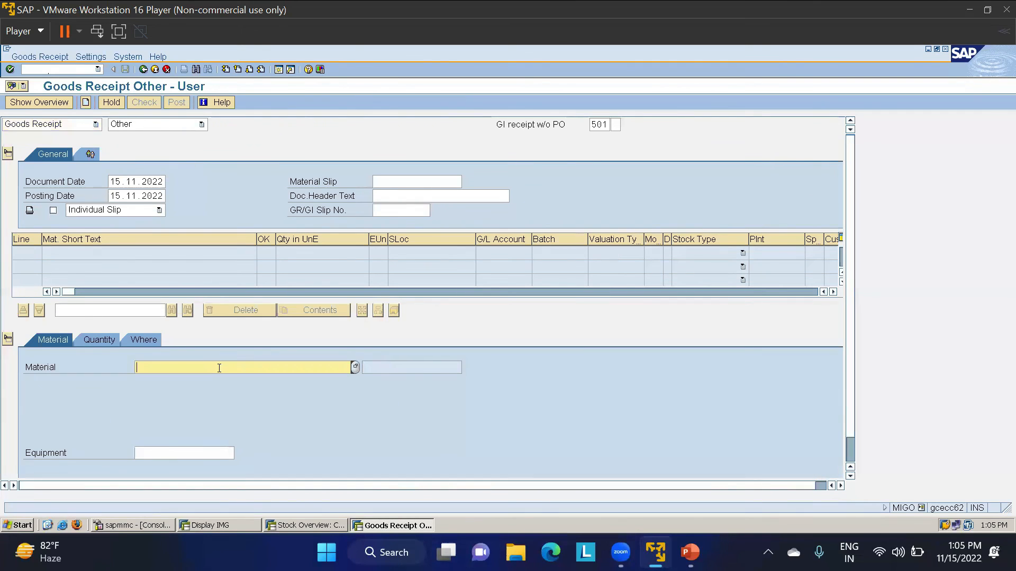
left_click(196, 379)
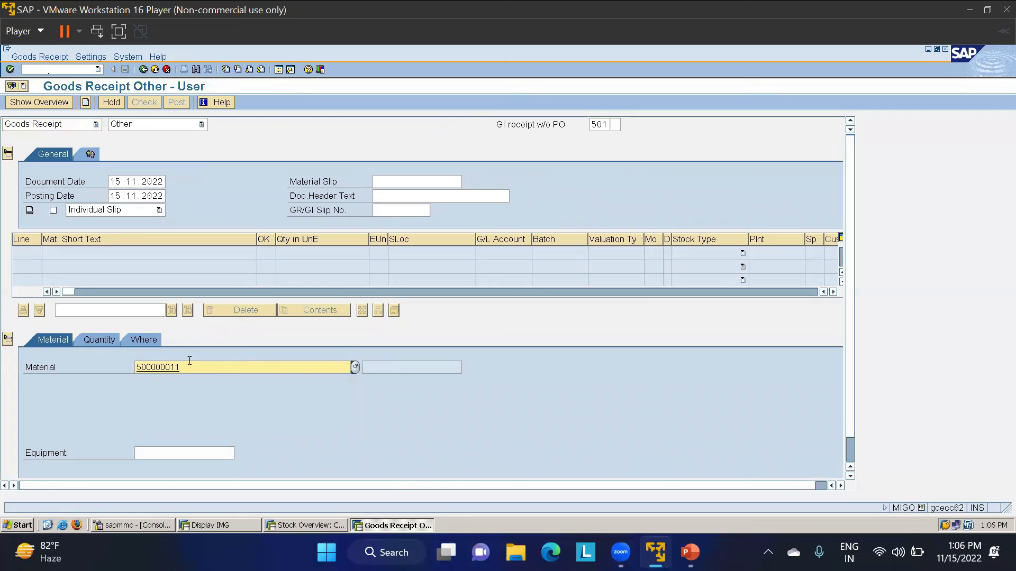
left_click(103, 341)
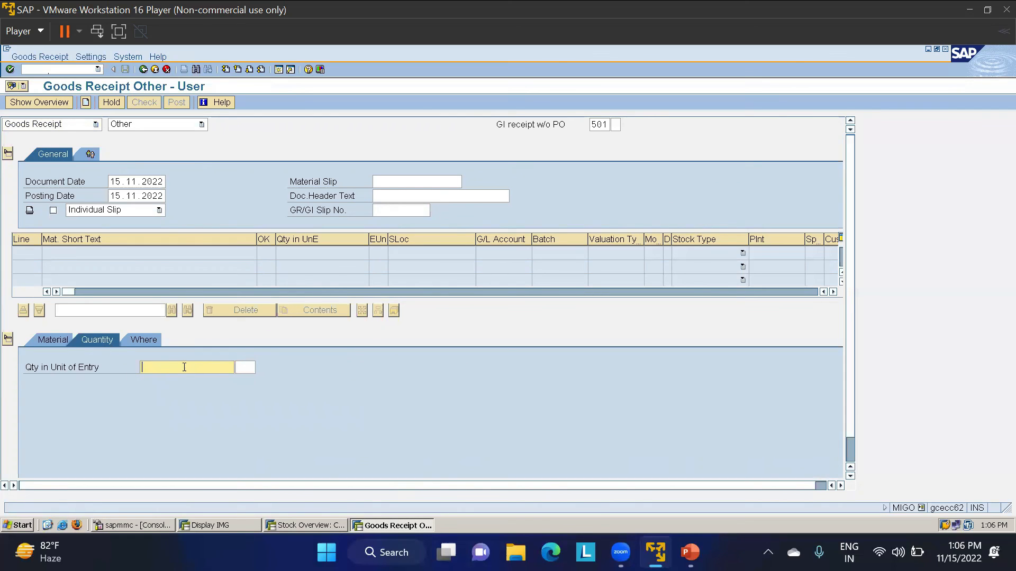
type("10")
Set the cylinder item's movement type to 502 with special stock indicator M.
left_click(141, 344)
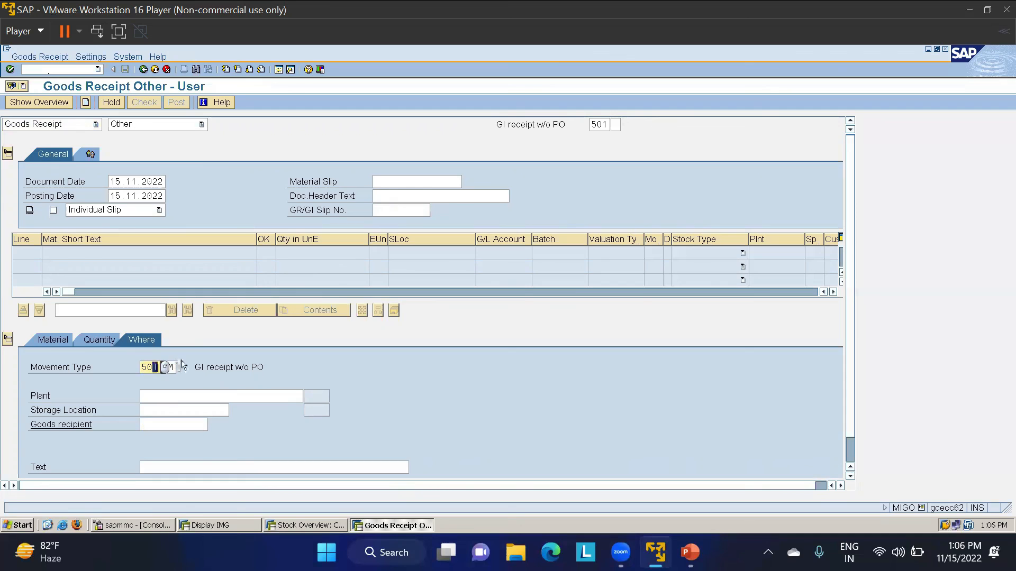
type("2")
key("Return")
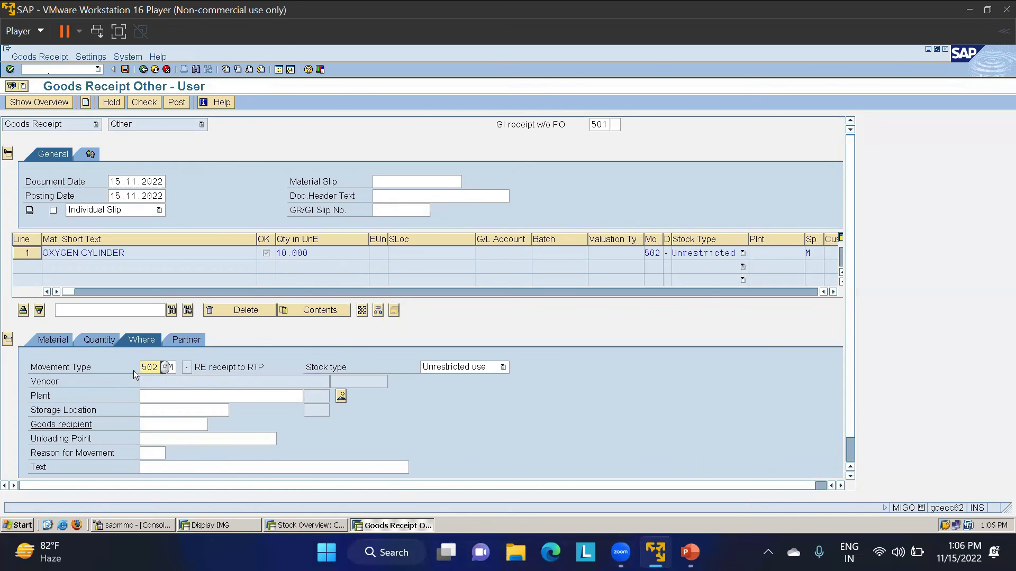
Set the returned cylinder item's plant to LT01 and its storage location to LT01.
left_click(180, 402)
type("LT0")
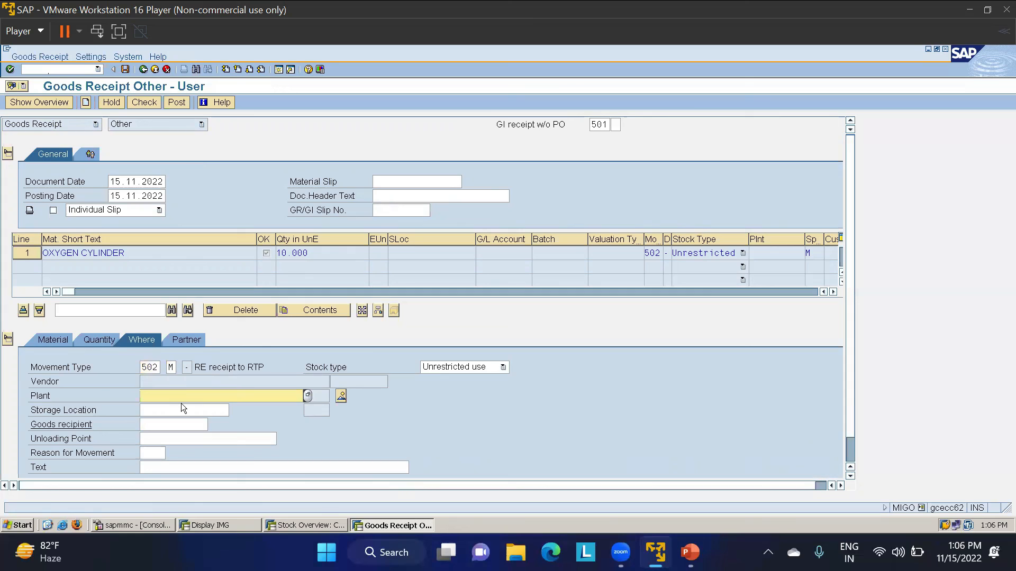
left_click(181, 403)
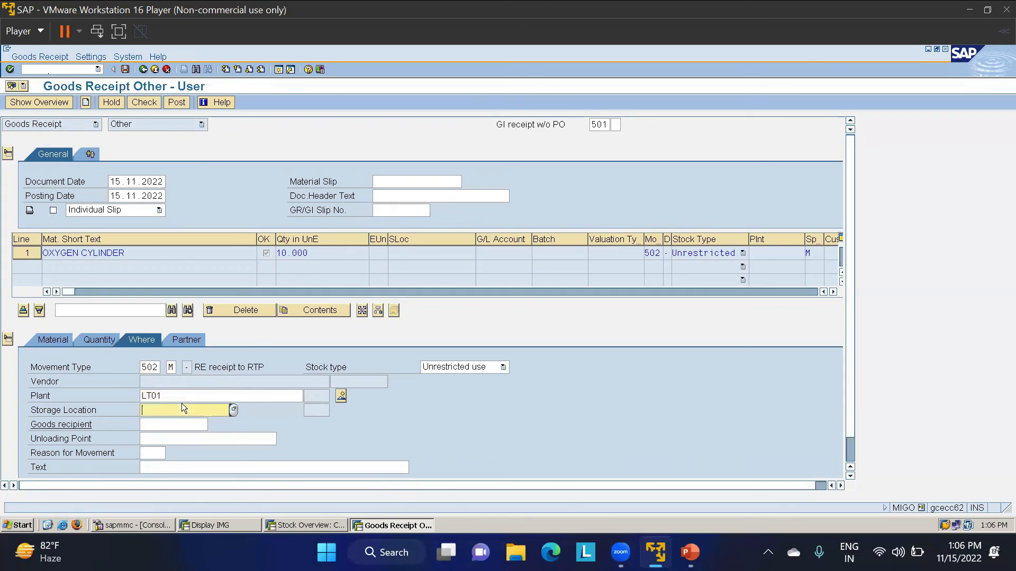
type("LT0")
left_click(180, 422)
Enter the vendor number of VA Industries as the partner for the returned oxygen cylinder item.
left_click(190, 340)
left_click(173, 361)
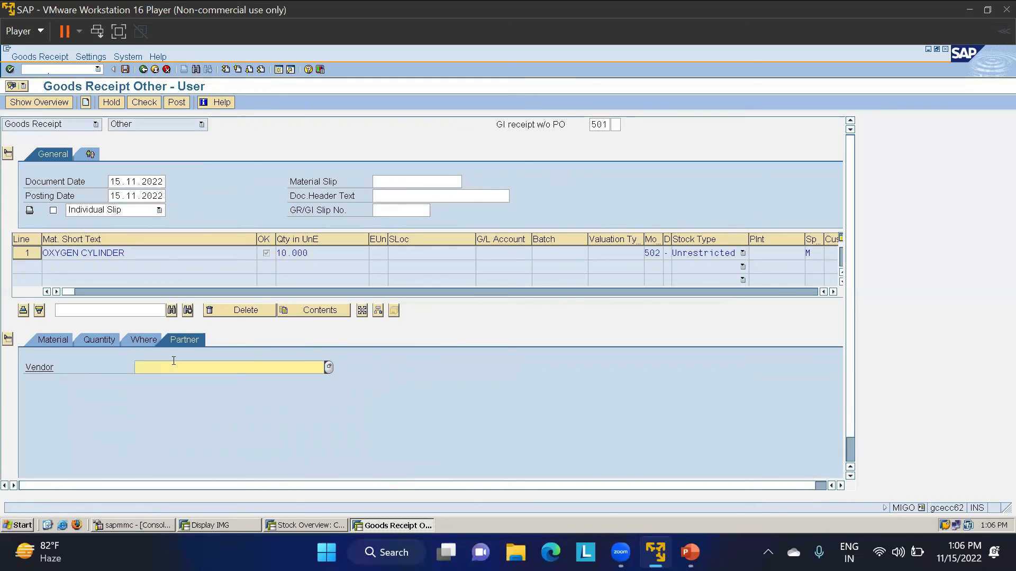
type("2000")
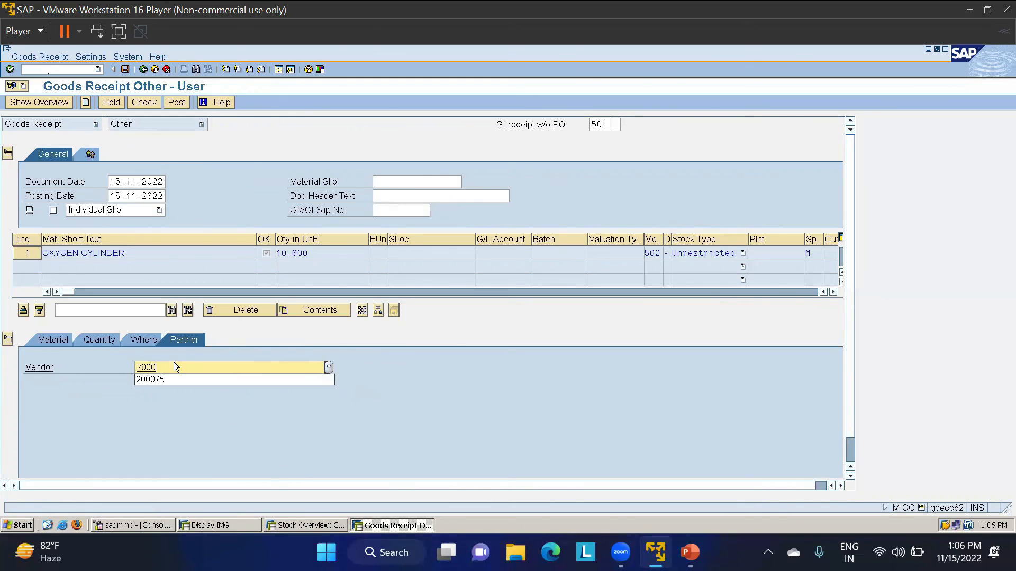
type("75")
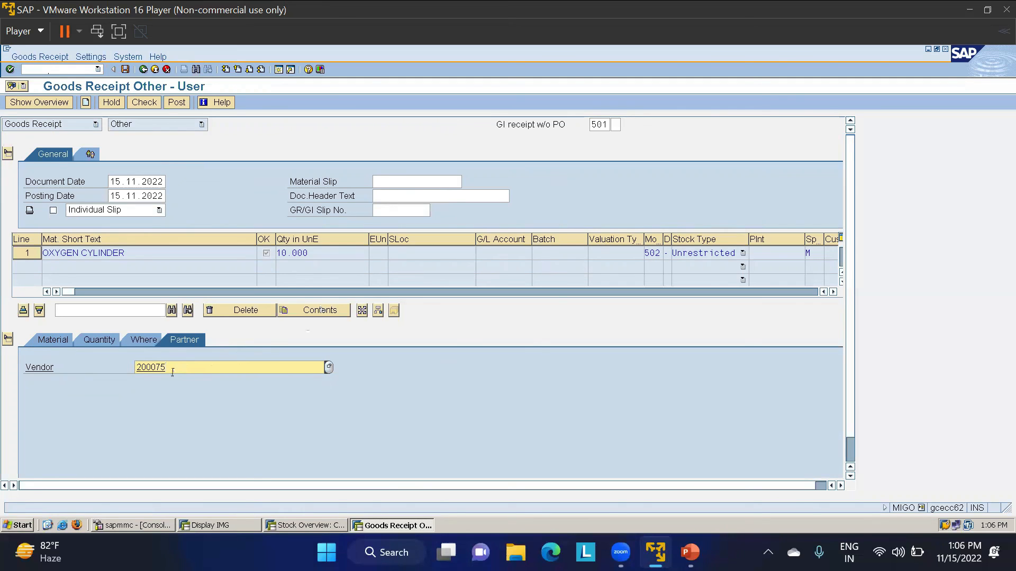
Review the cylinder item's movement, quantity and material details, check the document, and post the cylinder return.
left_click(145, 341)
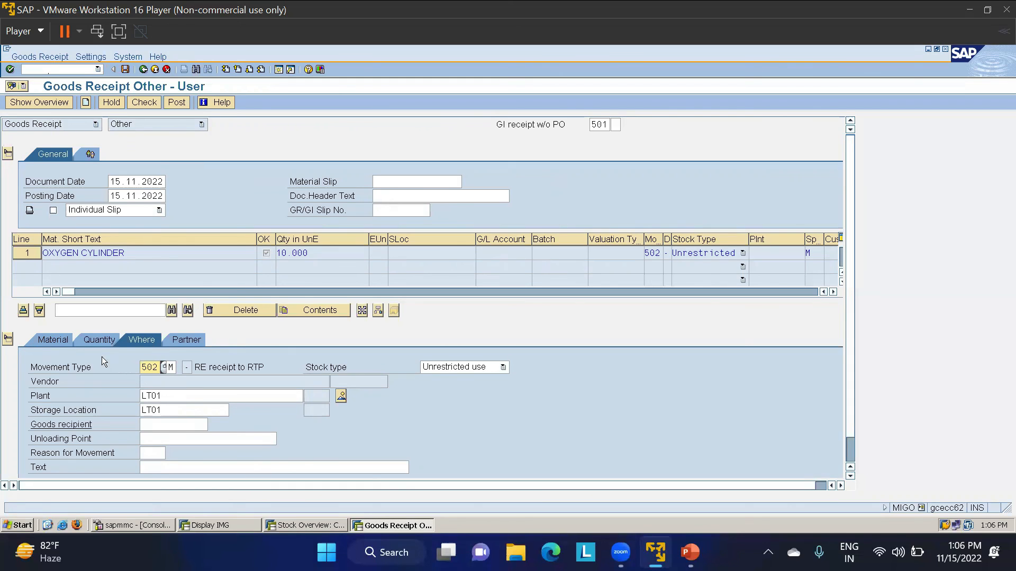
left_click(101, 342)
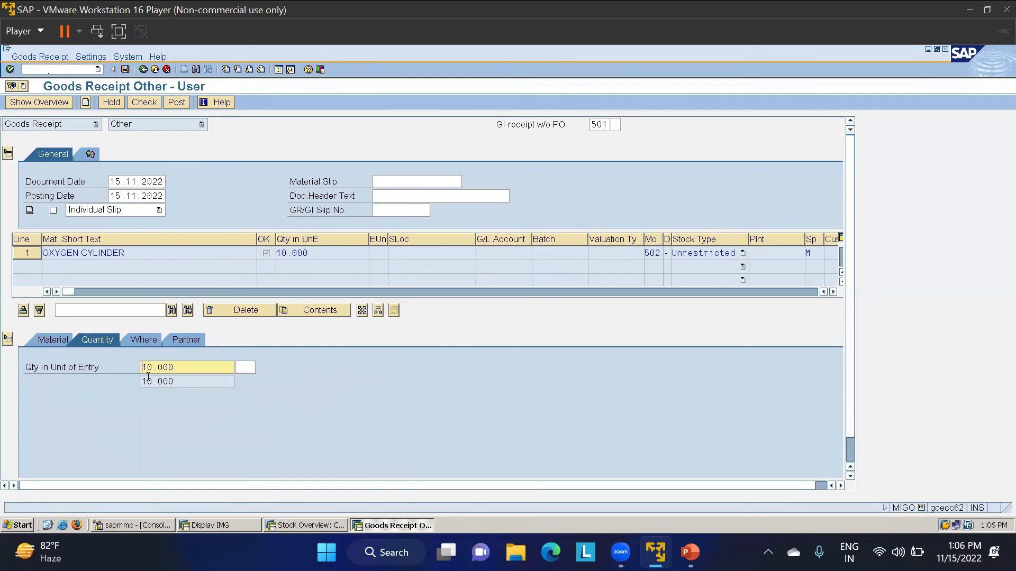
left_click(53, 340)
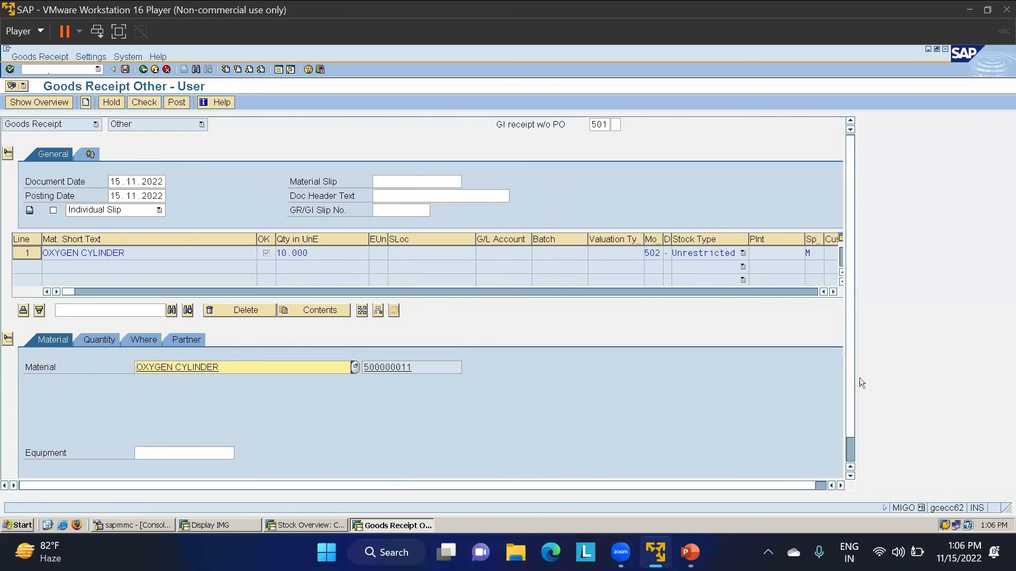
scroll(850, 387, "down", 1)
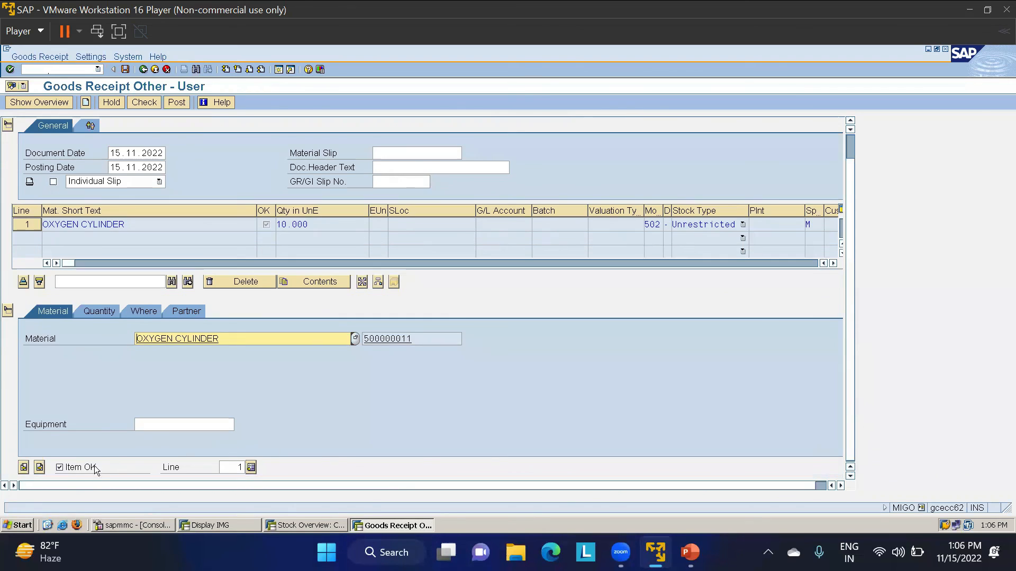
left_click(145, 104)
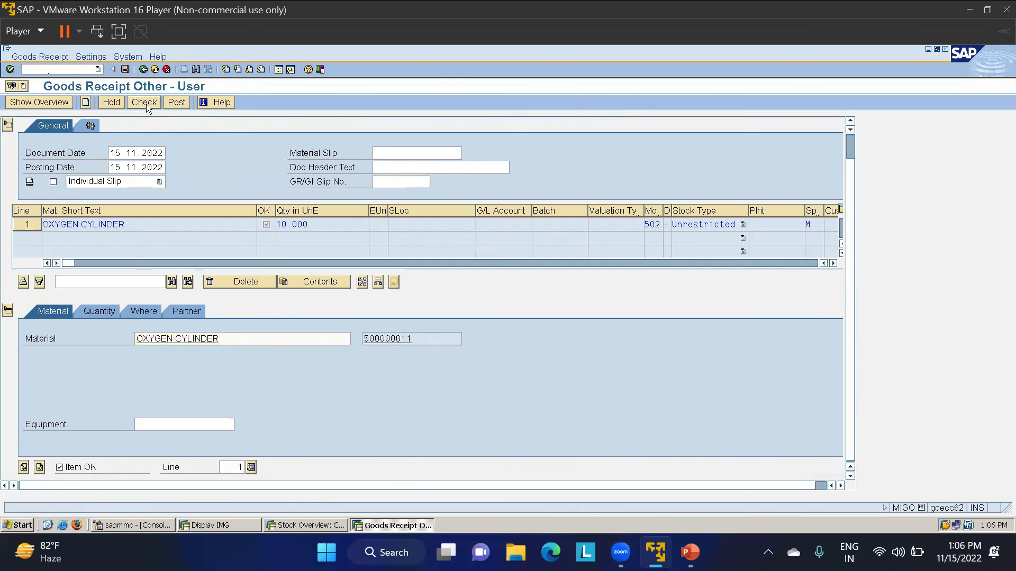
left_click(184, 107)
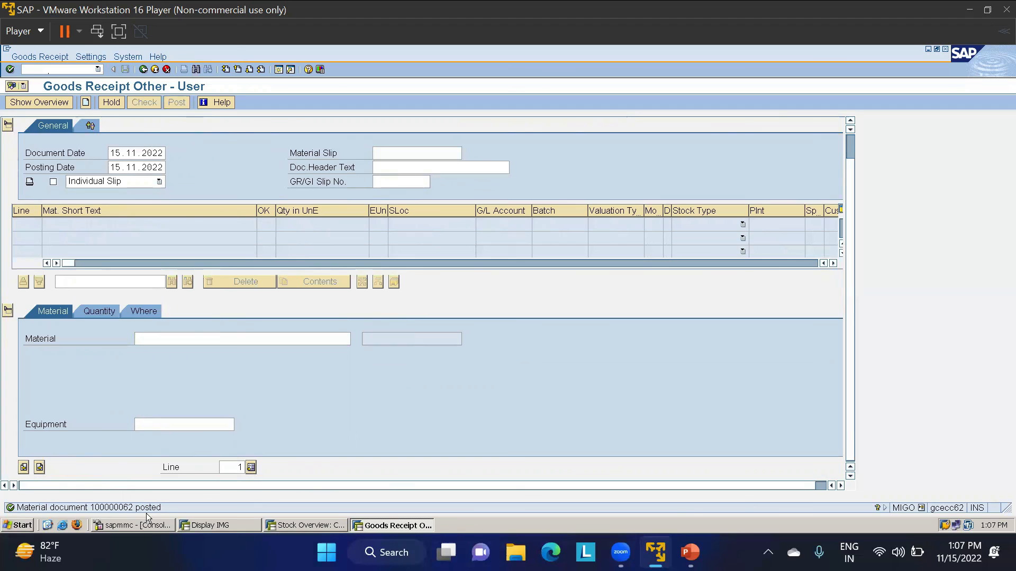
Run the stock overview for material 500000011 at plant LT01, storage location LT01.
left_click(317, 527)
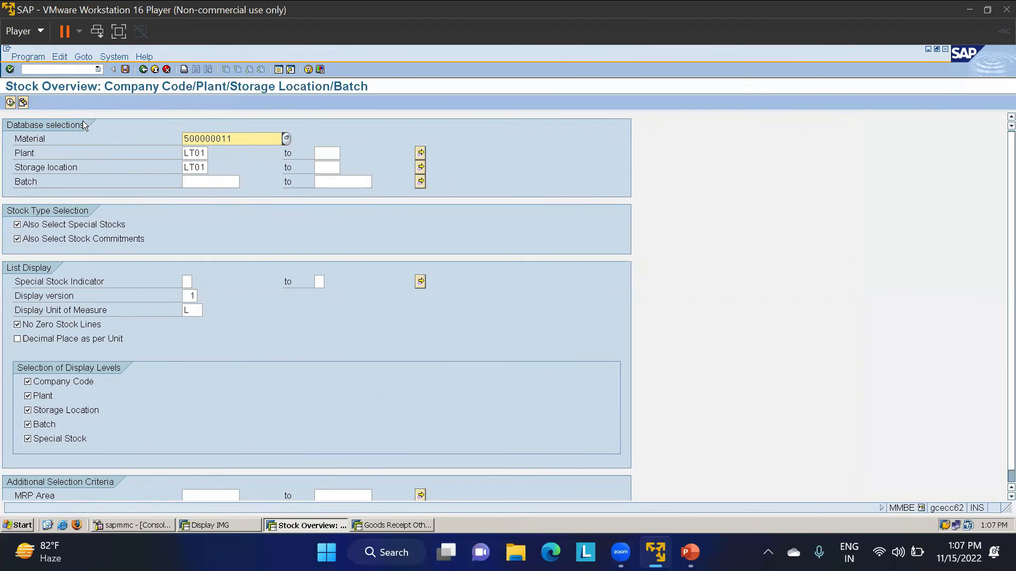
left_click(15, 102)
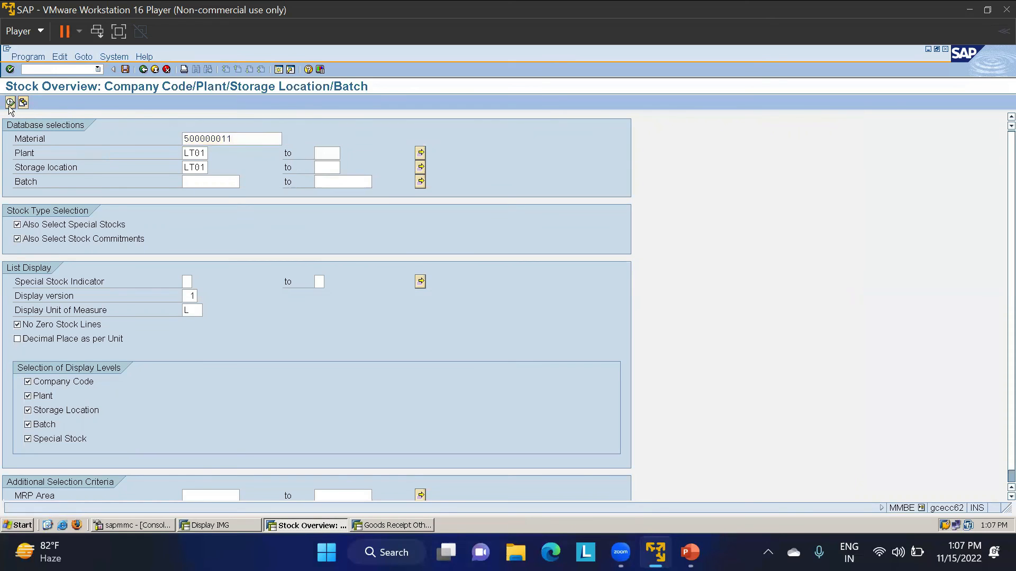